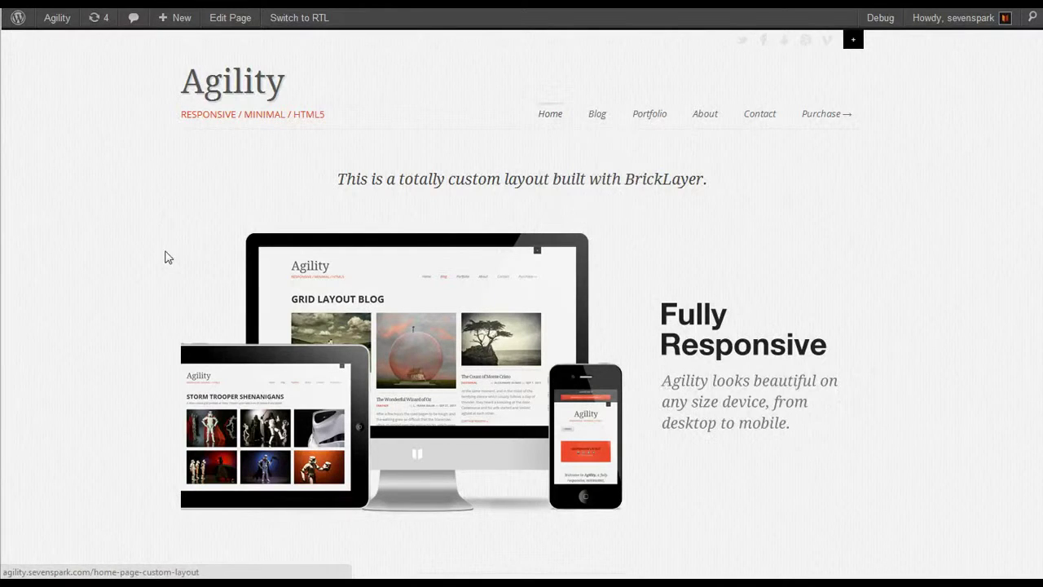
Step: Turn Display Title off in the new layout's Layout Settings
scroll(127, 285, "down", 2)
scroll(123, 289, "up", 2)
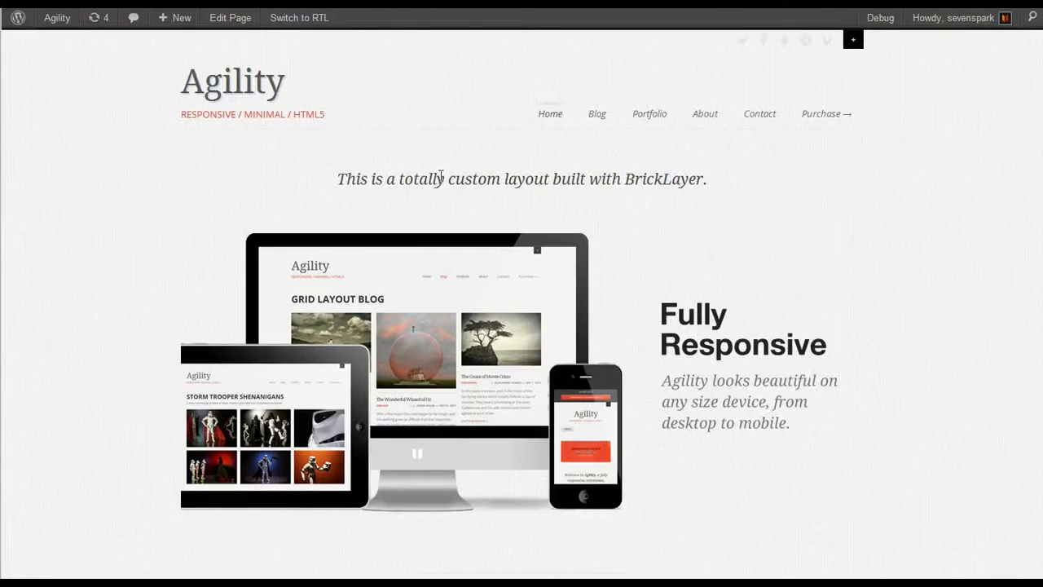
scroll(489, 313, "down", 2)
scroll(391, 334, "down", 2)
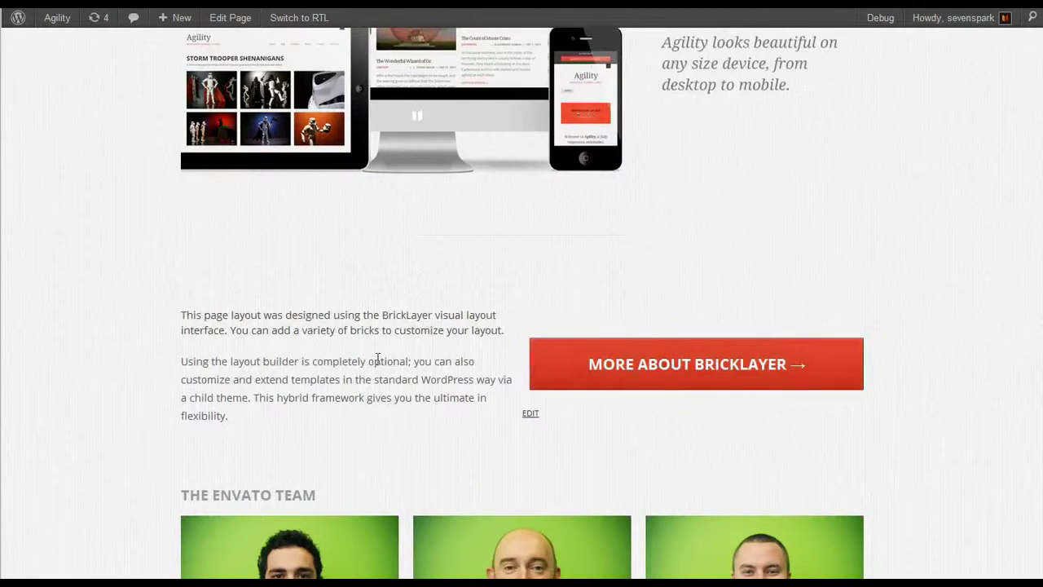
scroll(205, 424, "down", 1)
scroll(184, 417, "down", 2)
scroll(147, 399, "down", 3)
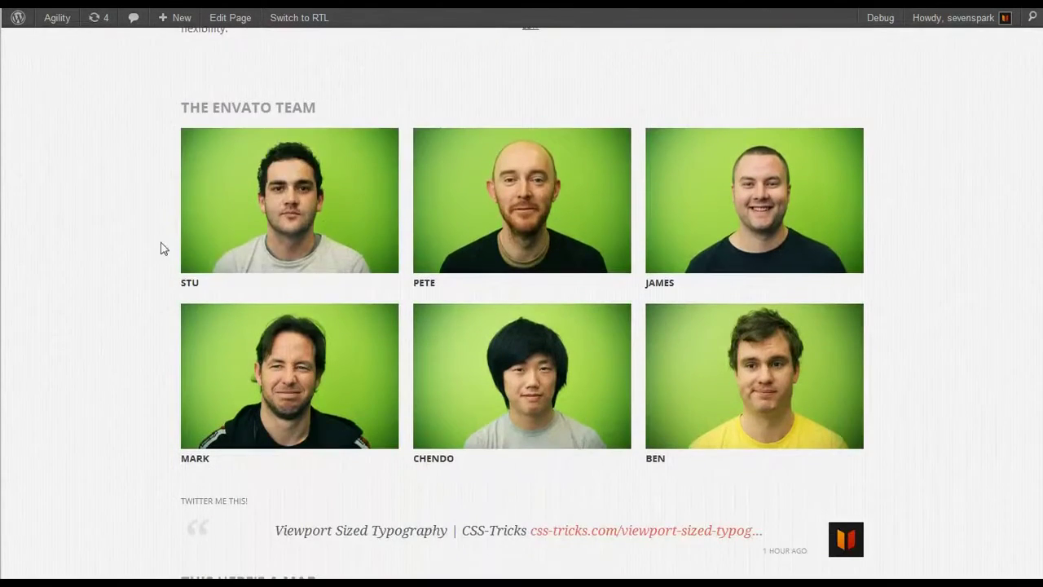
scroll(83, 418, "down", 3)
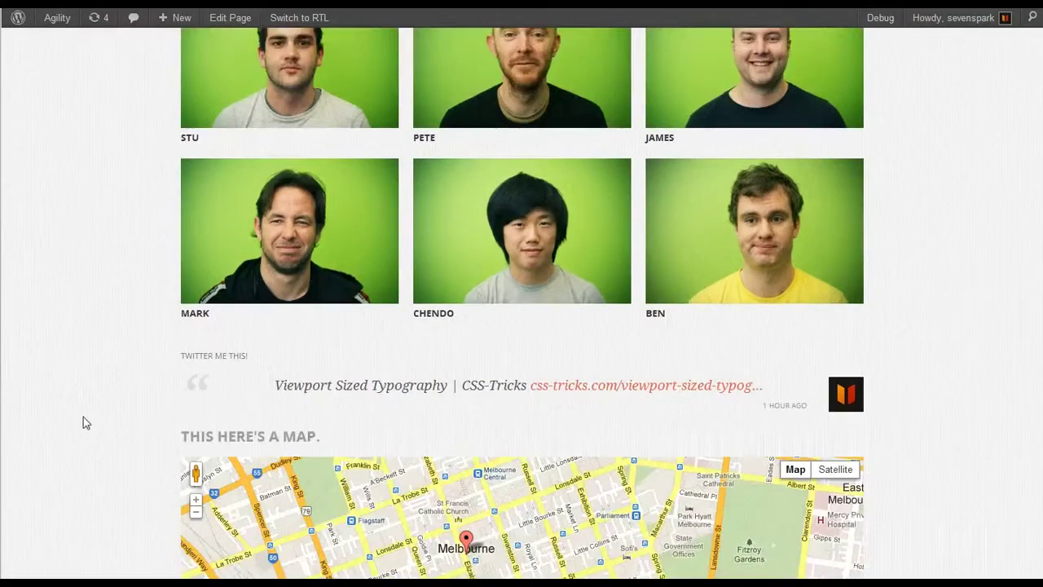
scroll(63, 432, "down", 2)
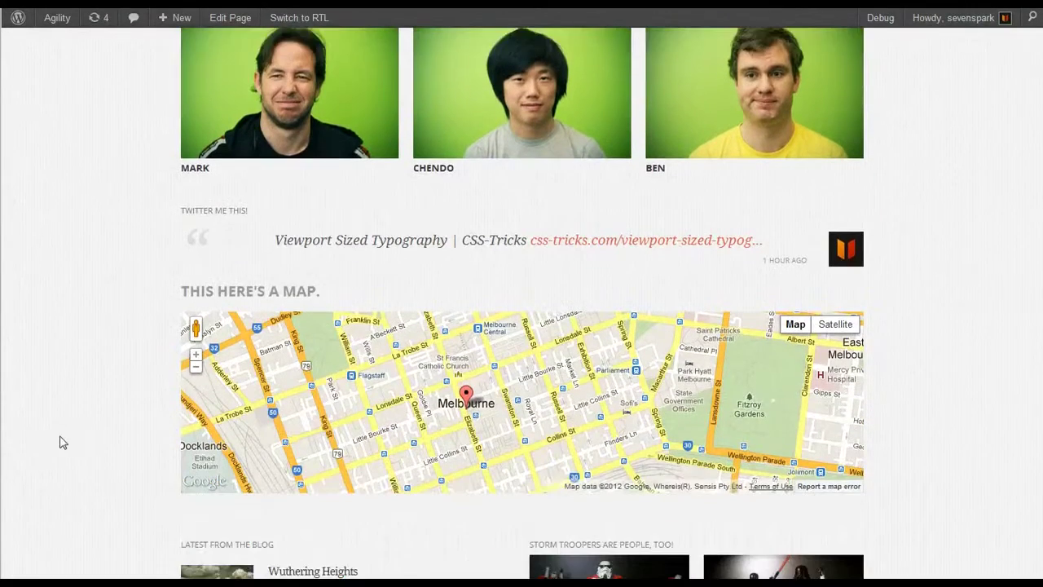
scroll(63, 433, "down", 2)
scroll(57, 435, "down", 2)
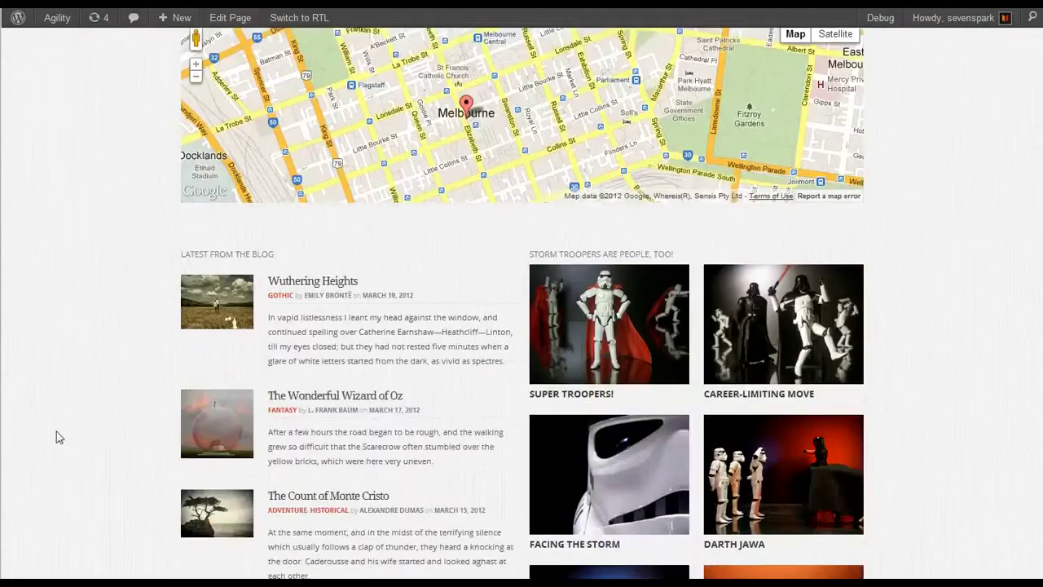
scroll(67, 440, "down", 2)
scroll(70, 440, "down", 1)
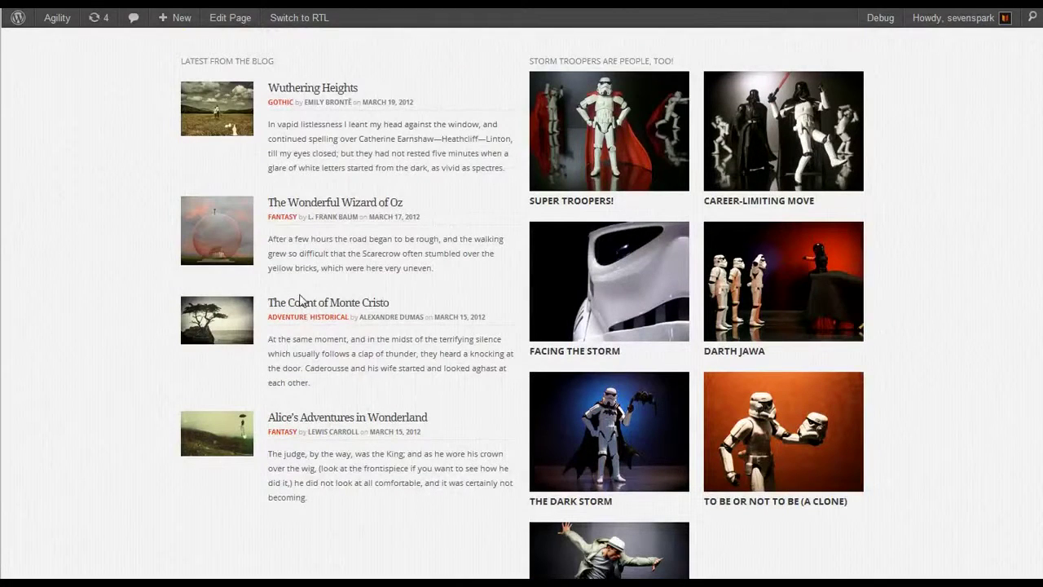
mouse_move(783, 281)
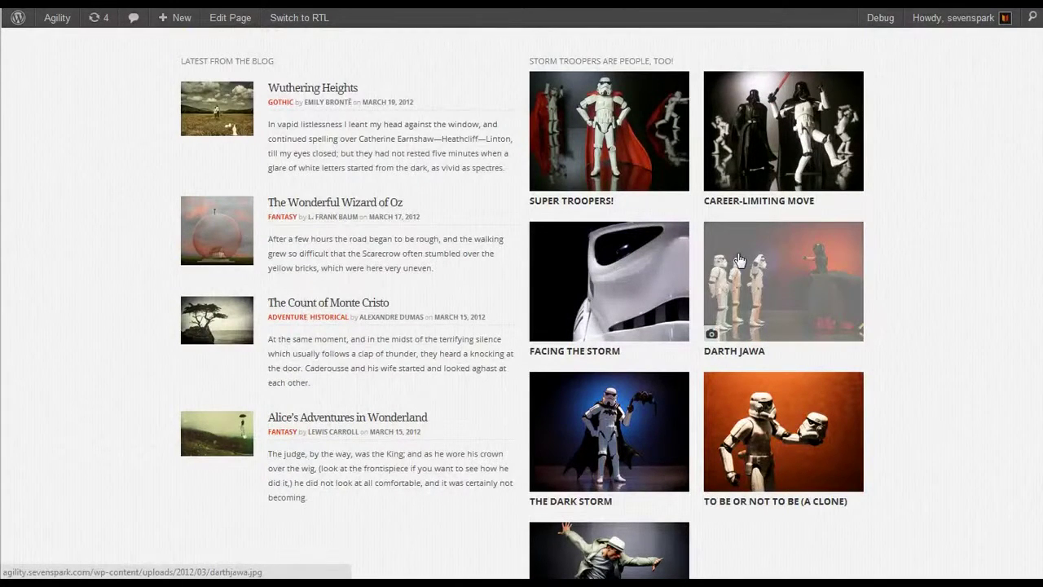
scroll(720, 537, "down", 2)
scroll(685, 532, "down", 3)
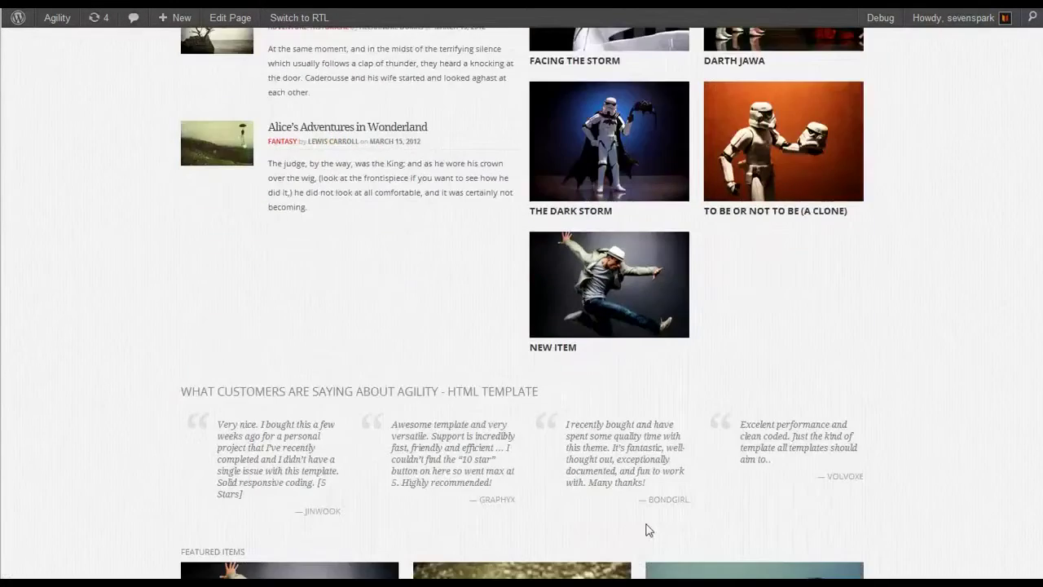
scroll(649, 530, "down", 3)
scroll(366, 454, "down", 2)
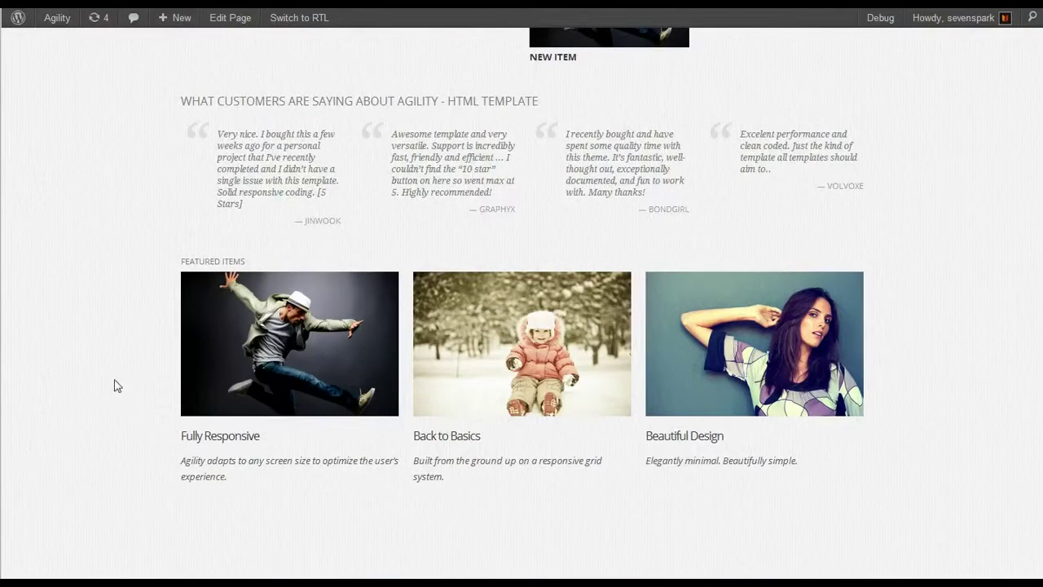
scroll(116, 408, "down", 1)
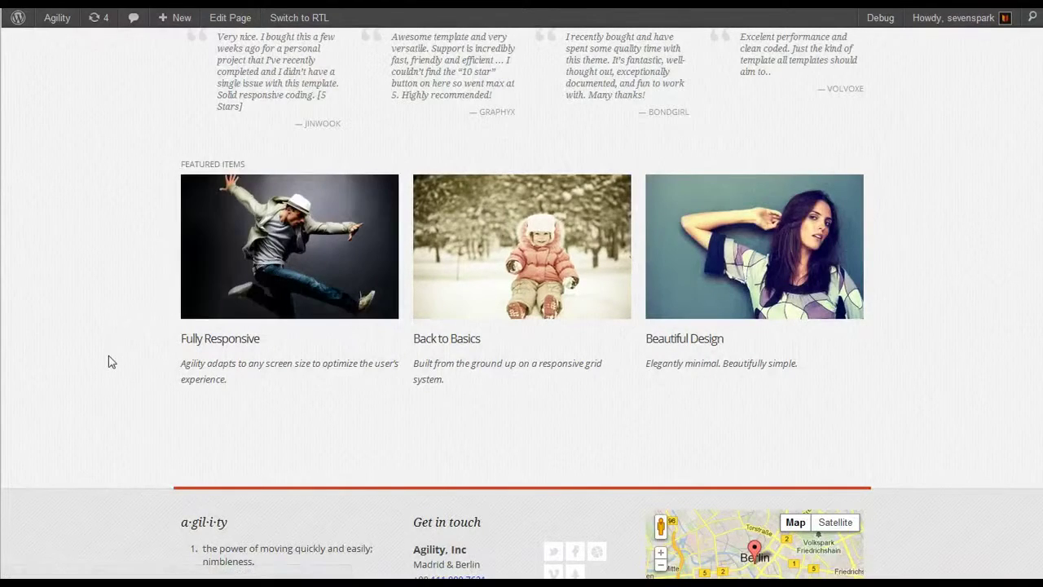
scroll(103, 391, "down", 2)
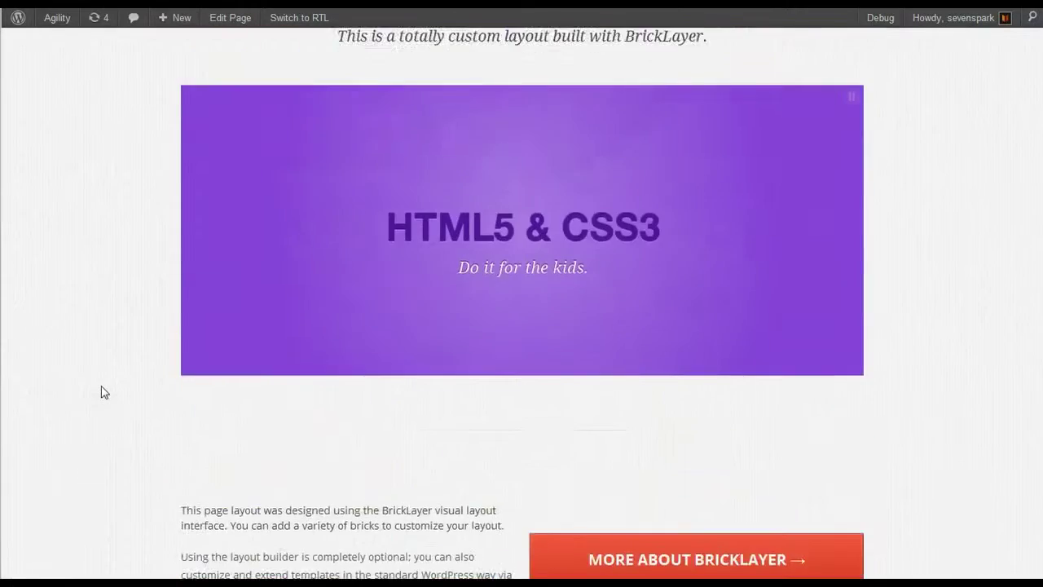
scroll(102, 391, "up", 2)
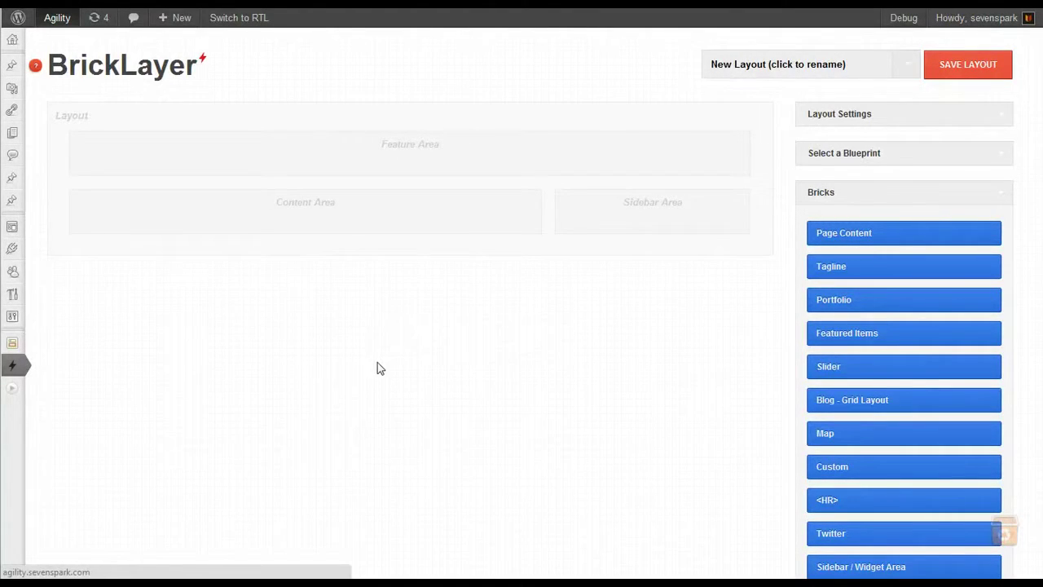
left_click(880, 120)
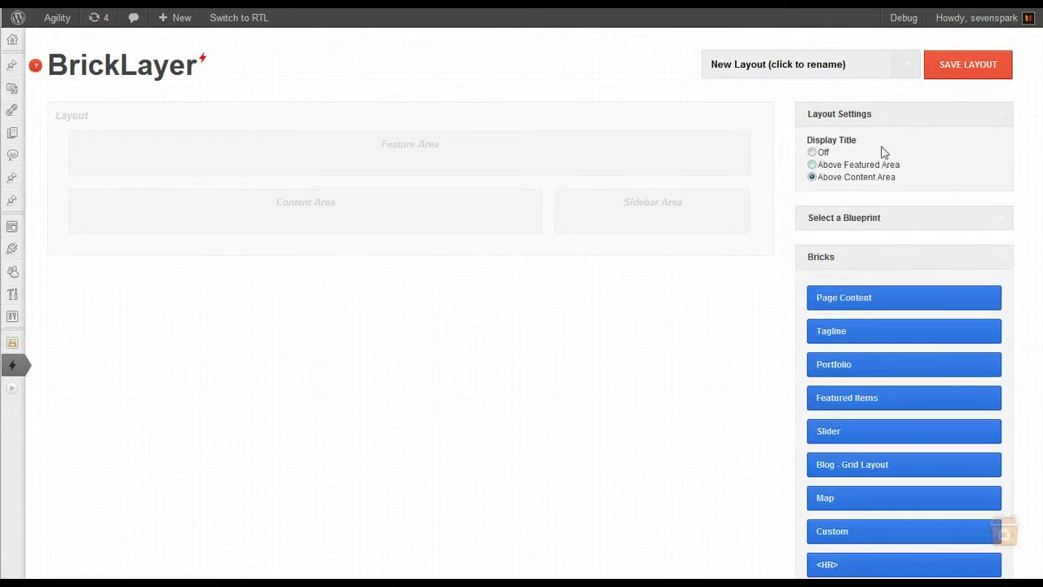
left_click(821, 153)
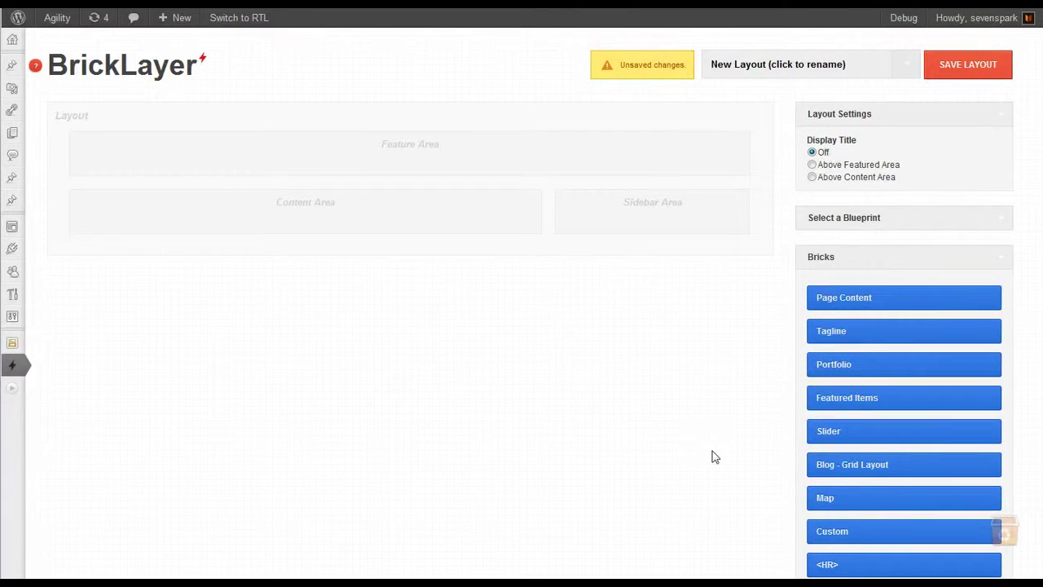
Step: Choose the Feature/Content blueprint without a sidebar for the layout
left_click(882, 222)
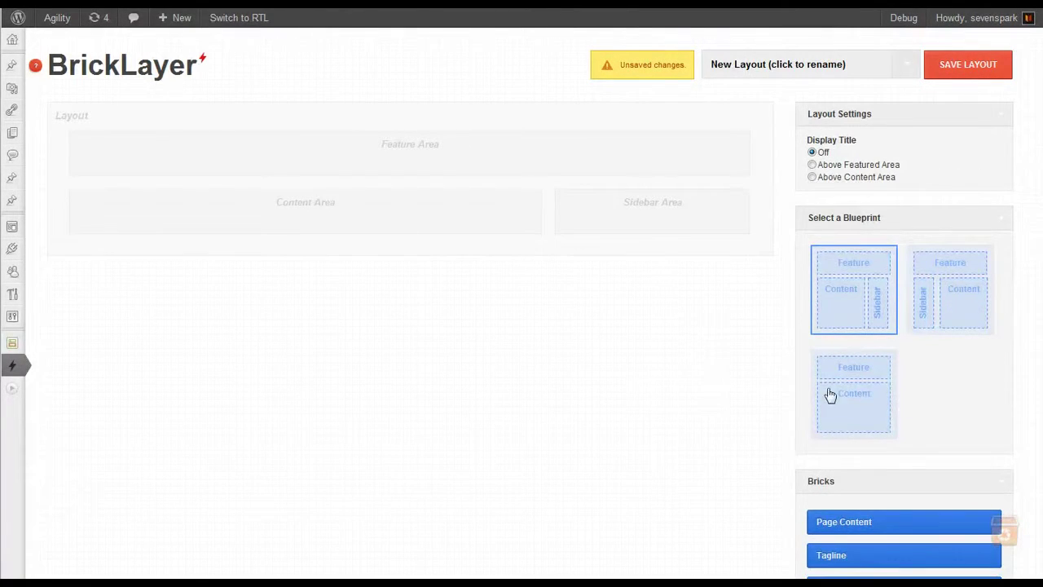
left_click(850, 388)
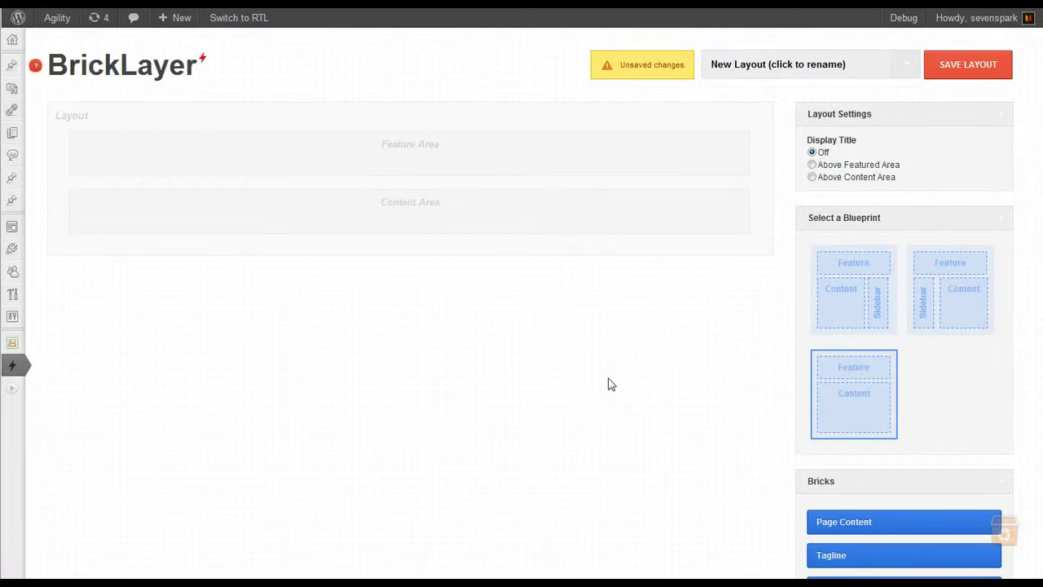
left_click(841, 265)
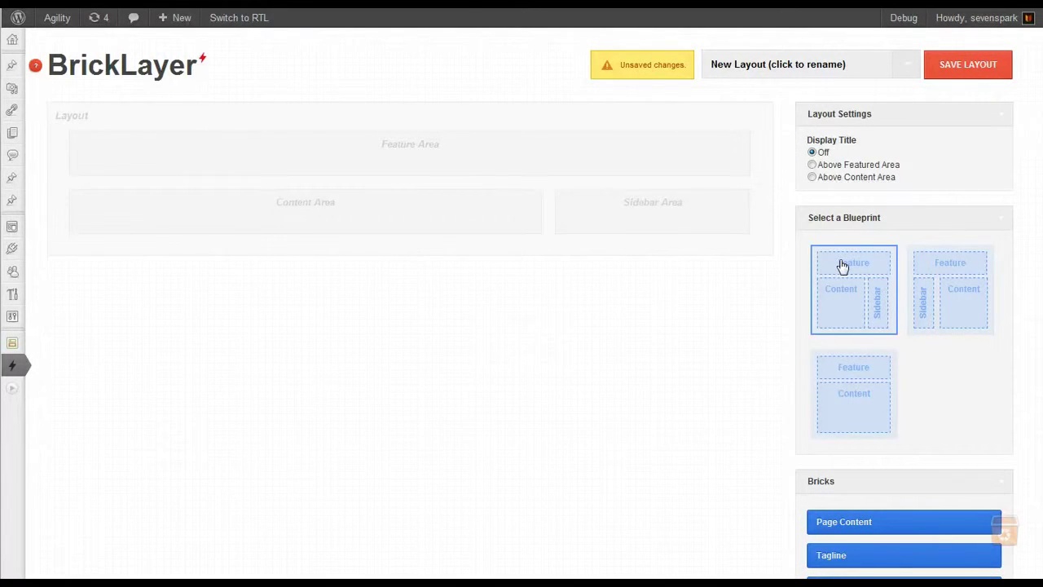
left_click(855, 398)
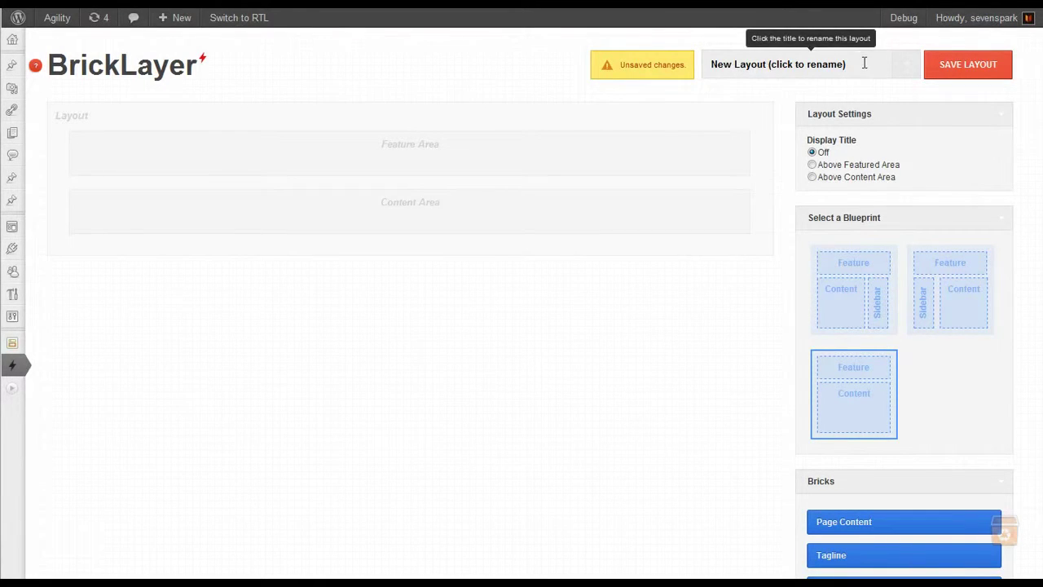
Step: Rename the layout to 'My Customized Home Page'
left_click_drag(866, 64, 653, 55)
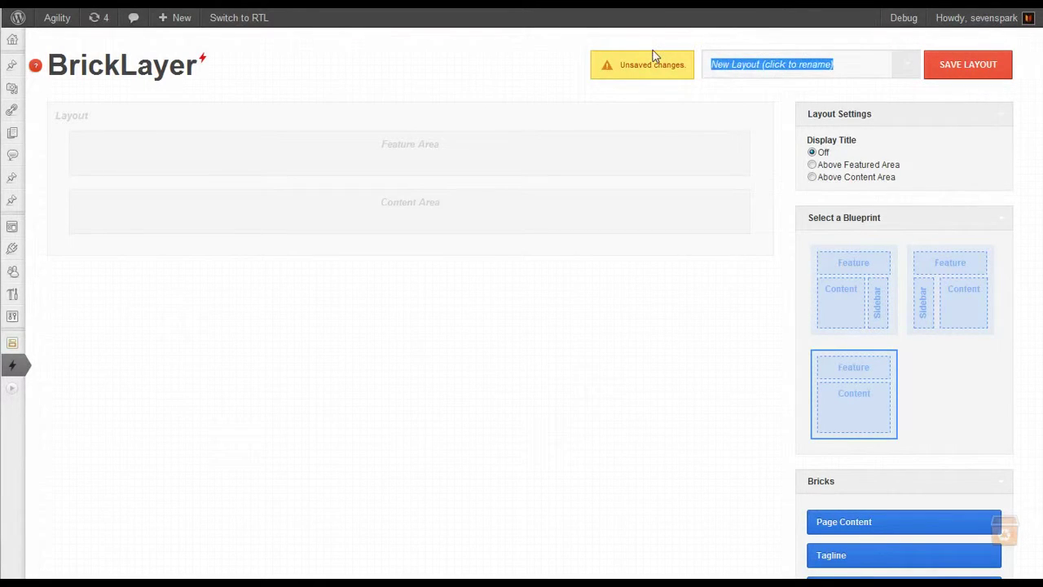
type("My Customize")
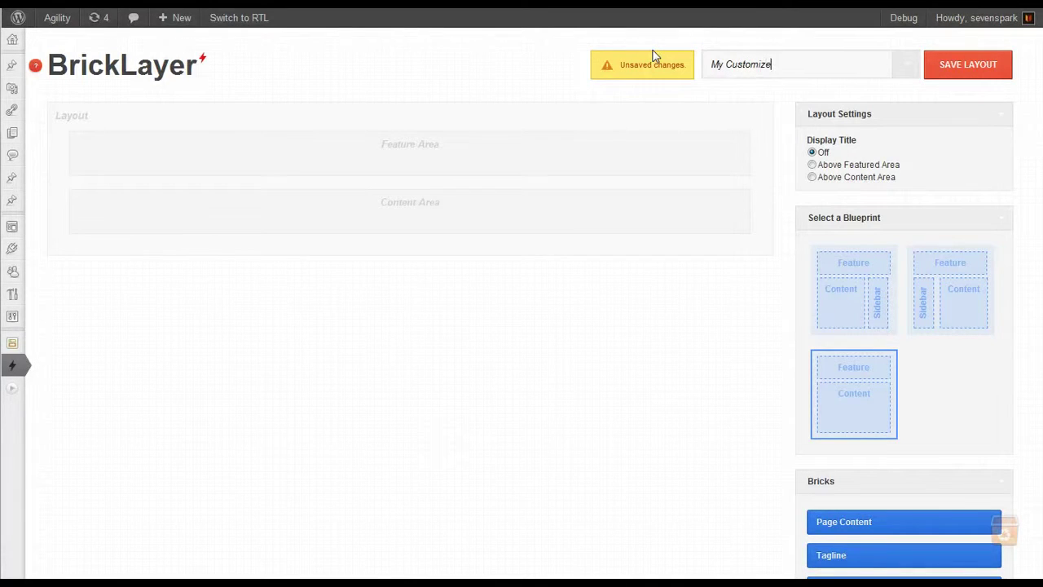
type("d Home Page")
left_click(687, 310)
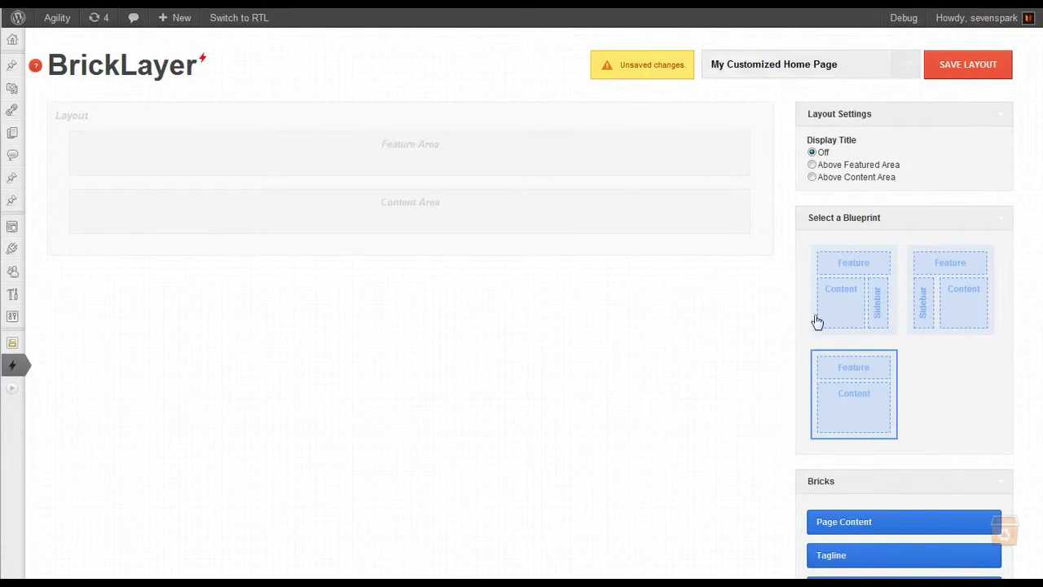
Step: Collapse the blueprint and layout settings panels and try saving the empty layout
left_click(847, 218)
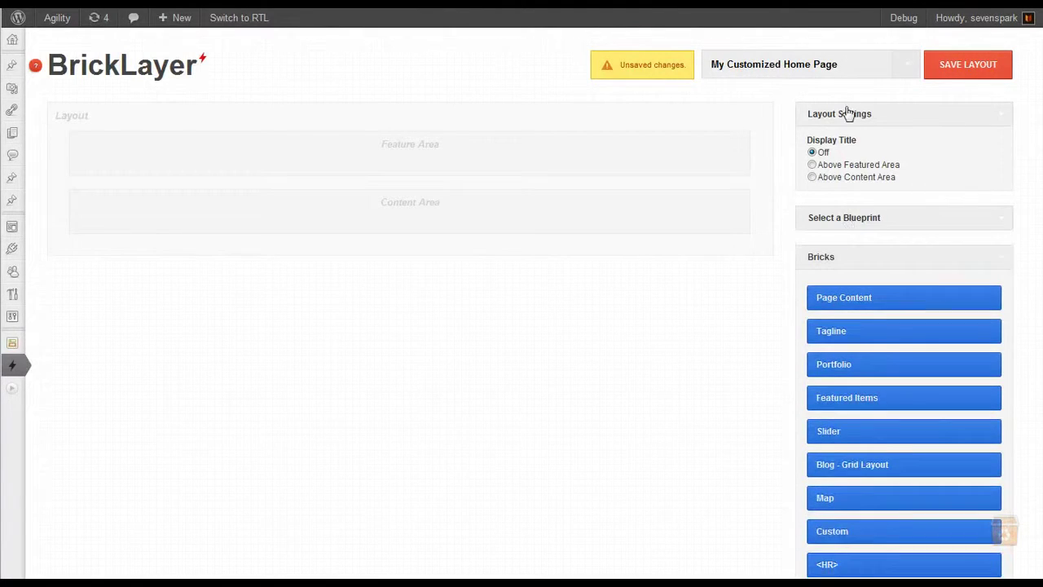
left_click(845, 113)
left_click(960, 64)
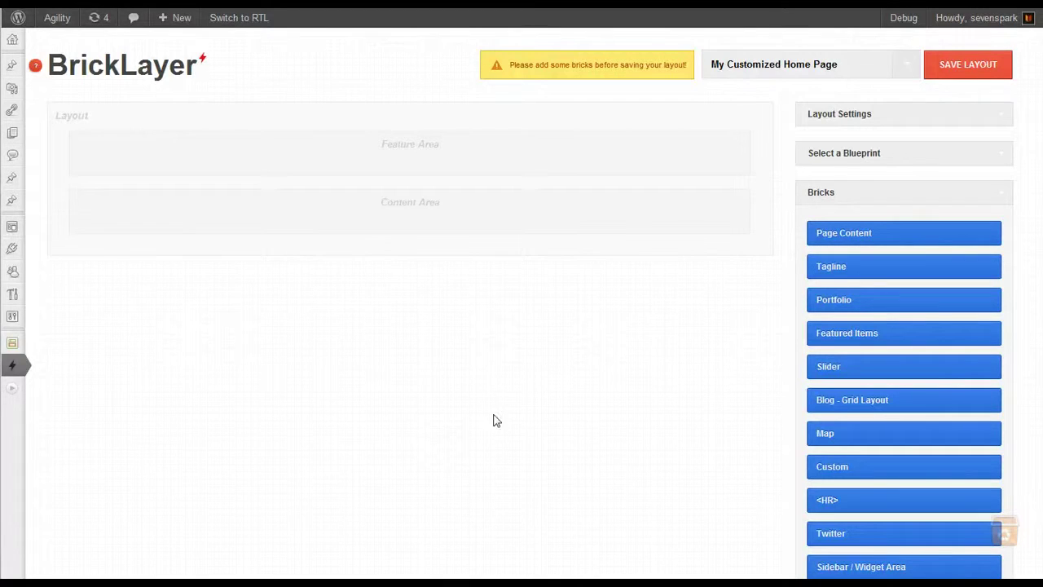
Step: Add a Feature Area tagline 'This is a totally custom layout built with BrickLayer.' with classes notop-margin nobottom, then save
left_click_drag(856, 266, 161, 314)
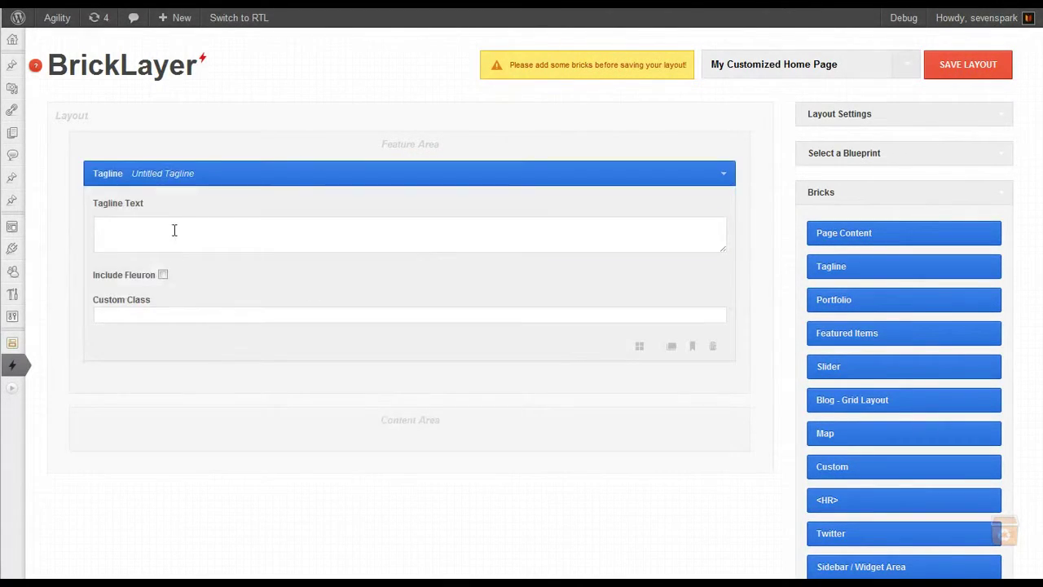
left_click(173, 230)
type("This is a totally custom layout built with BrickLayer.")
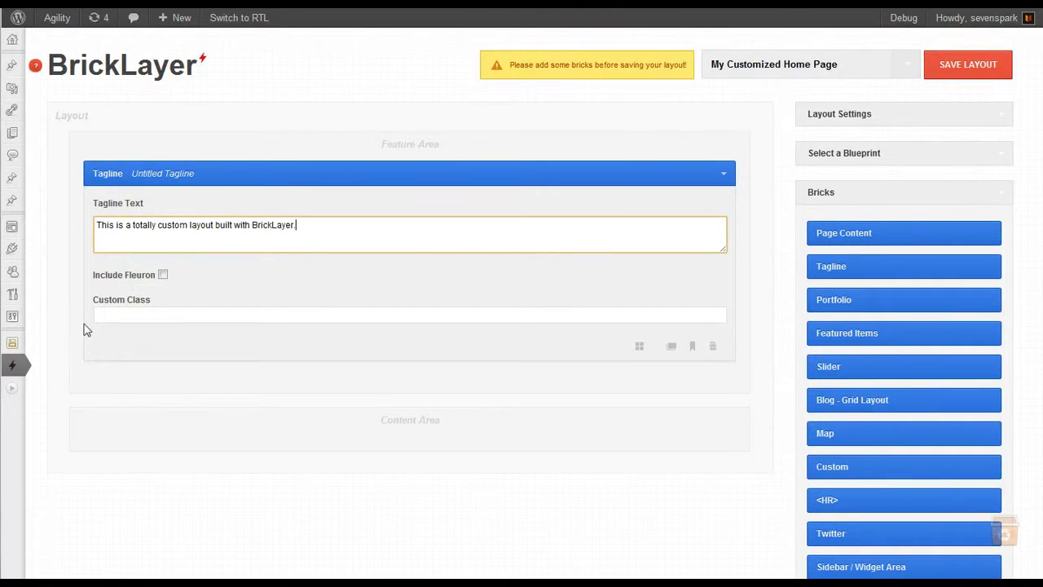
key("Tab")
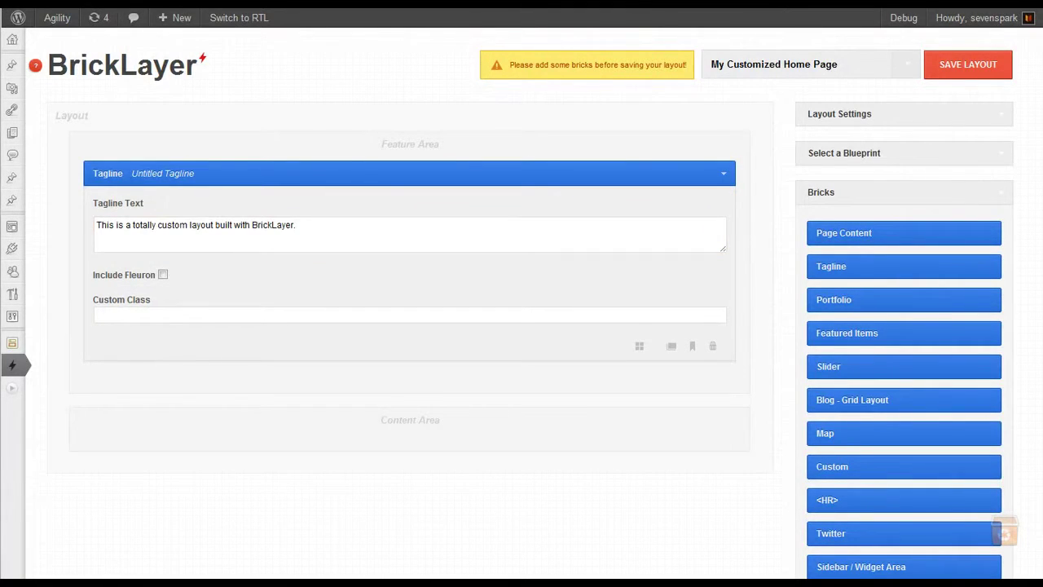
type("notop-margin nobottom")
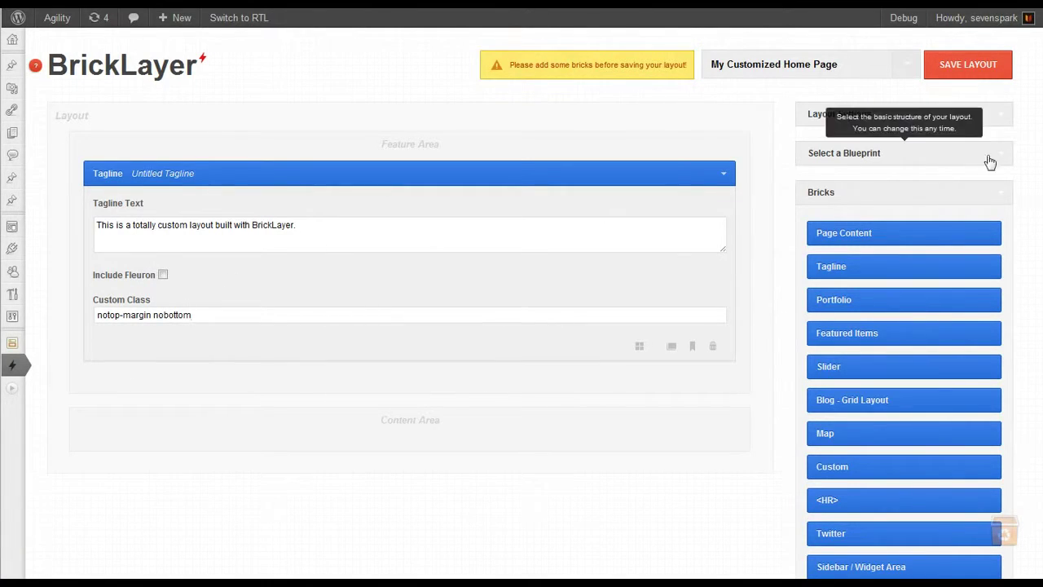
left_click(1001, 73)
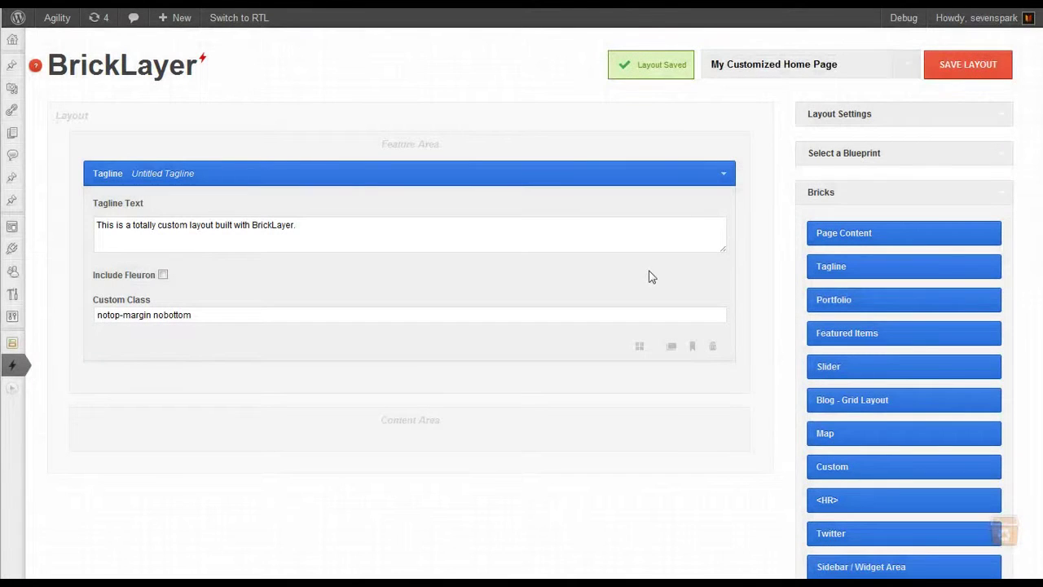
mouse_move(175, 17)
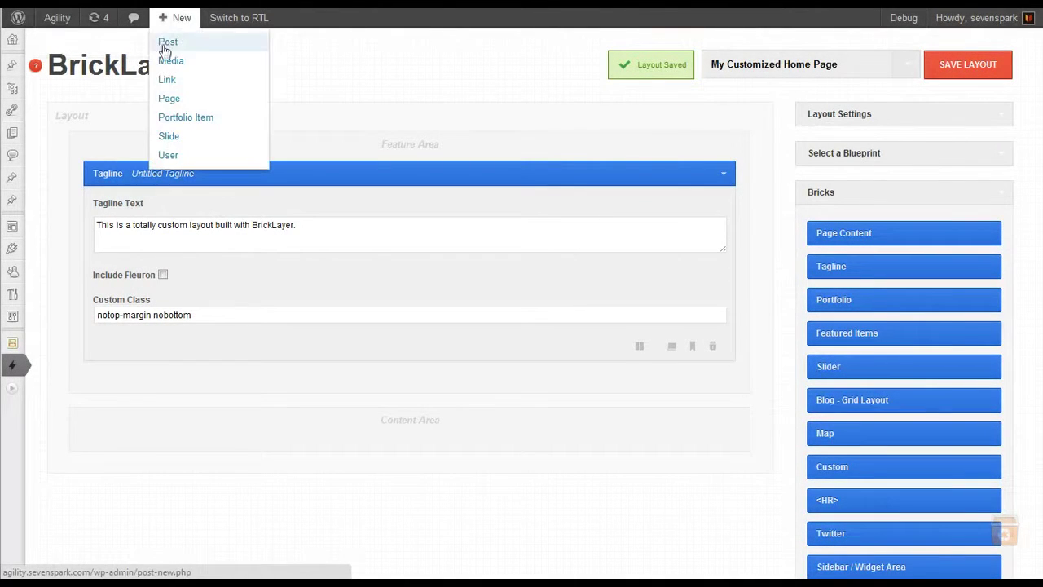
Step: Create a new page titled 'Our Custom Home Page' with body text 'My content'
left_click(172, 98)
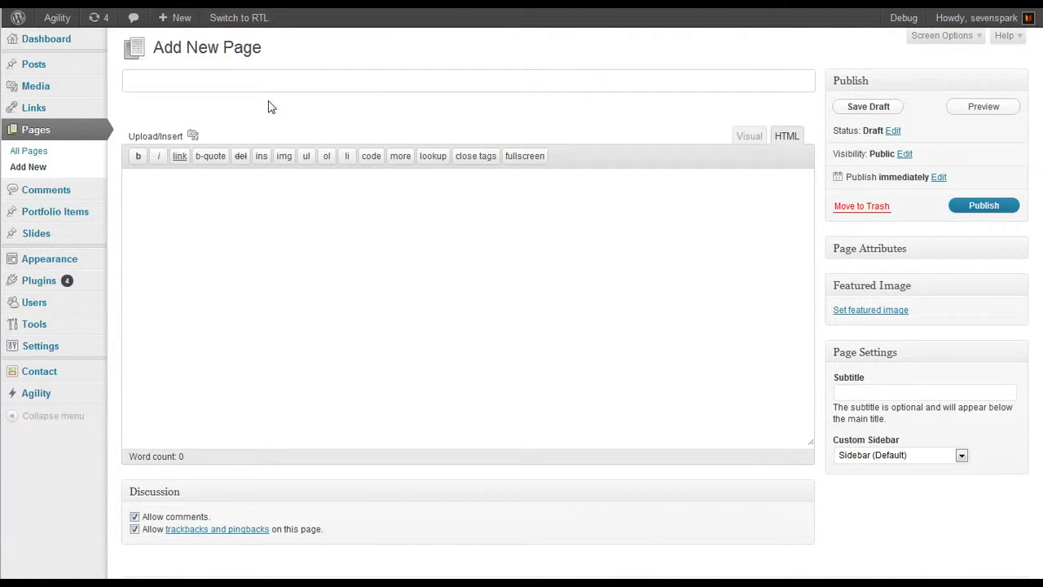
type("Our Custom ")
type("Home Page")
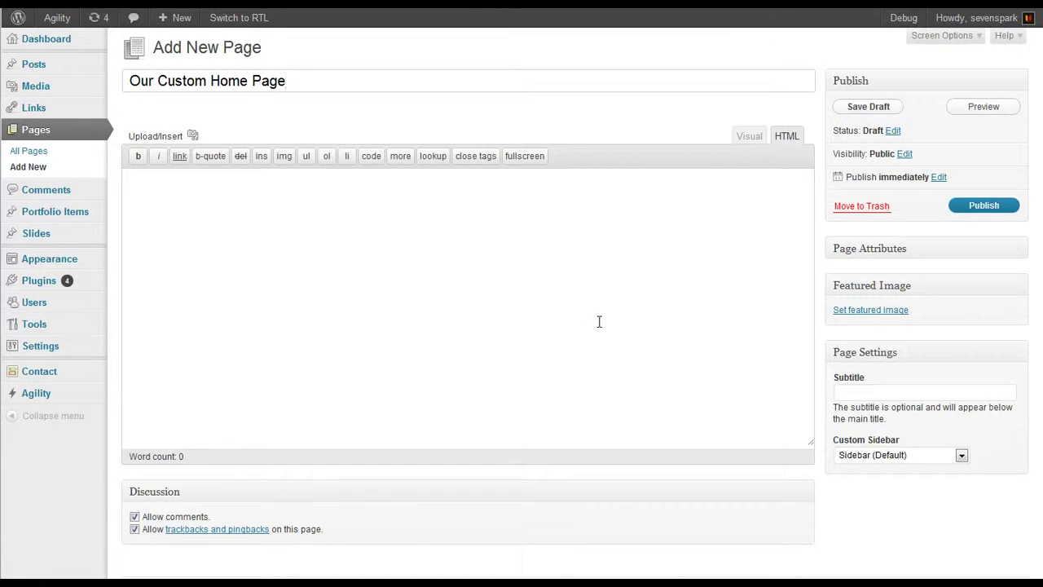
left_click(990, 249)
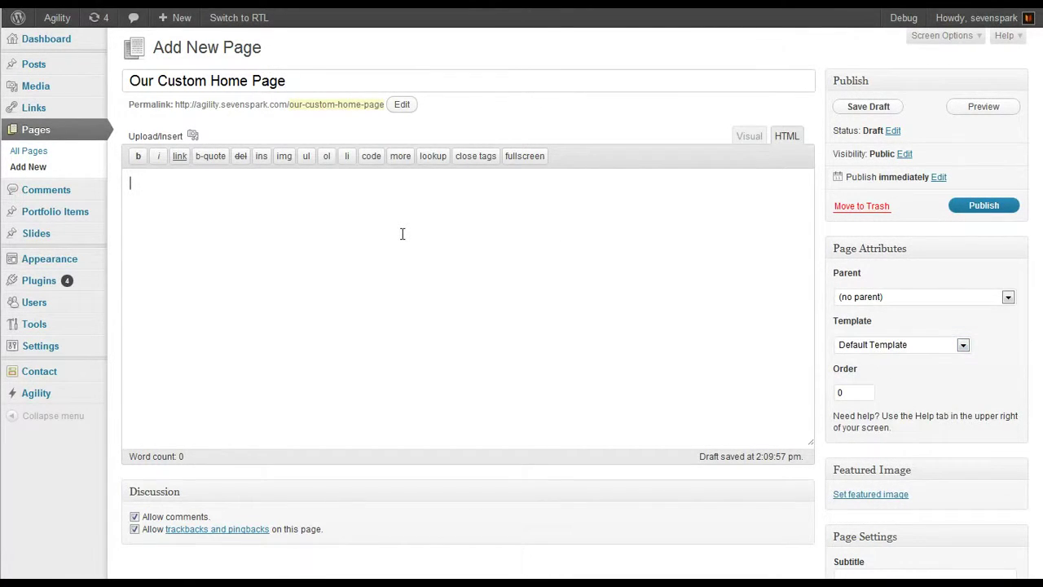
type("My content")
Step: Publish the page, view it on the site, then return to its editor
left_click(983, 210)
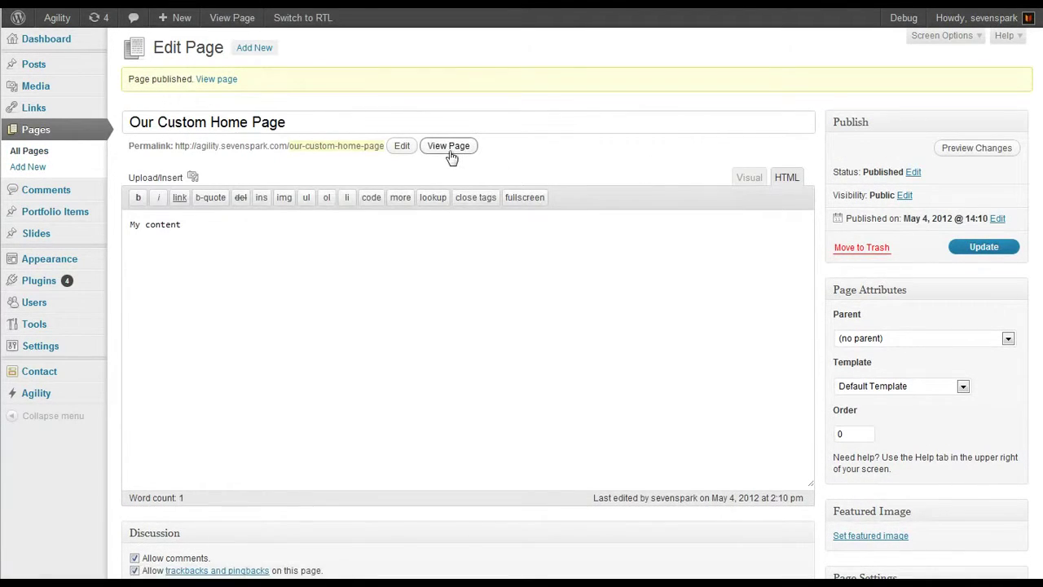
left_click(449, 150)
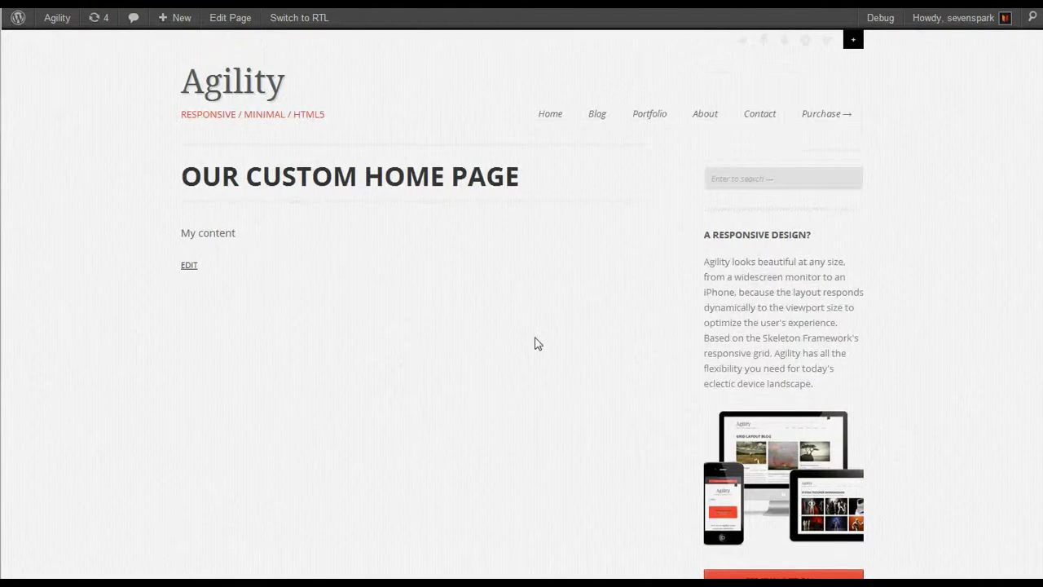
key("alt+Left")
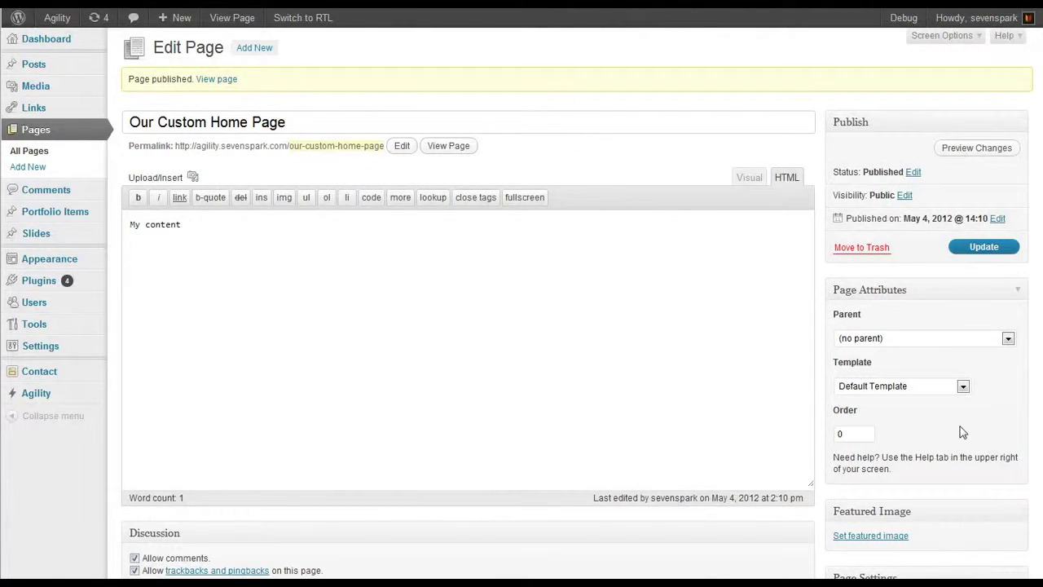
Step: Set the page template to BrickLayer Custom Template with My Customized Home Page as its layout
left_click(907, 388)
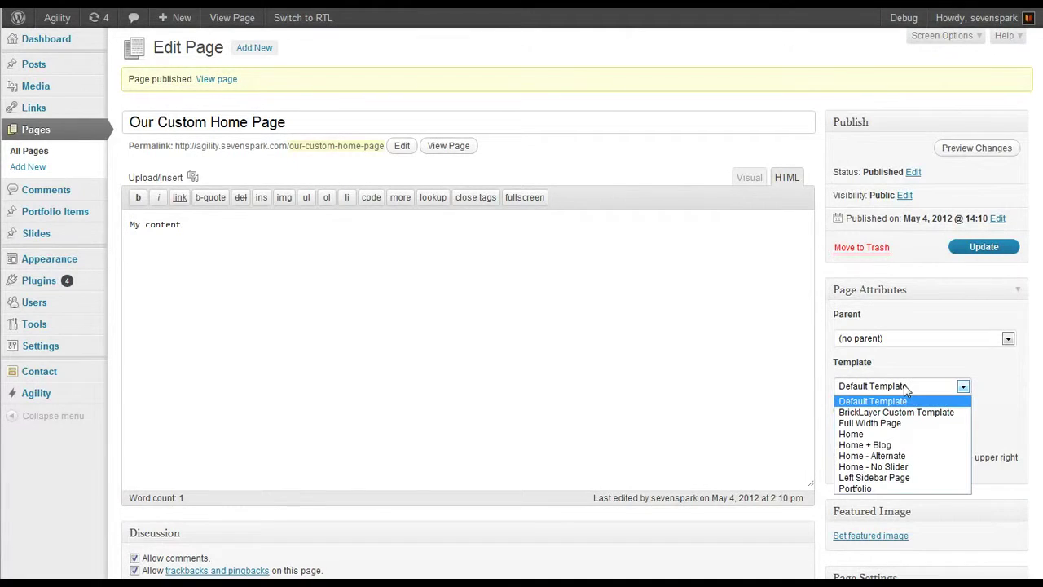
left_click(873, 412)
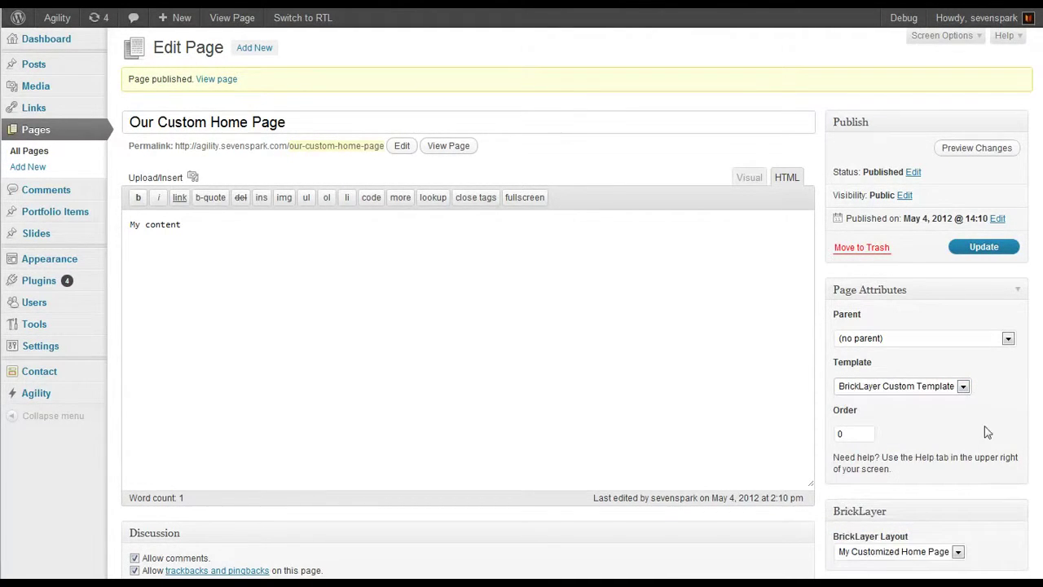
scroll(987, 431, "down", 2)
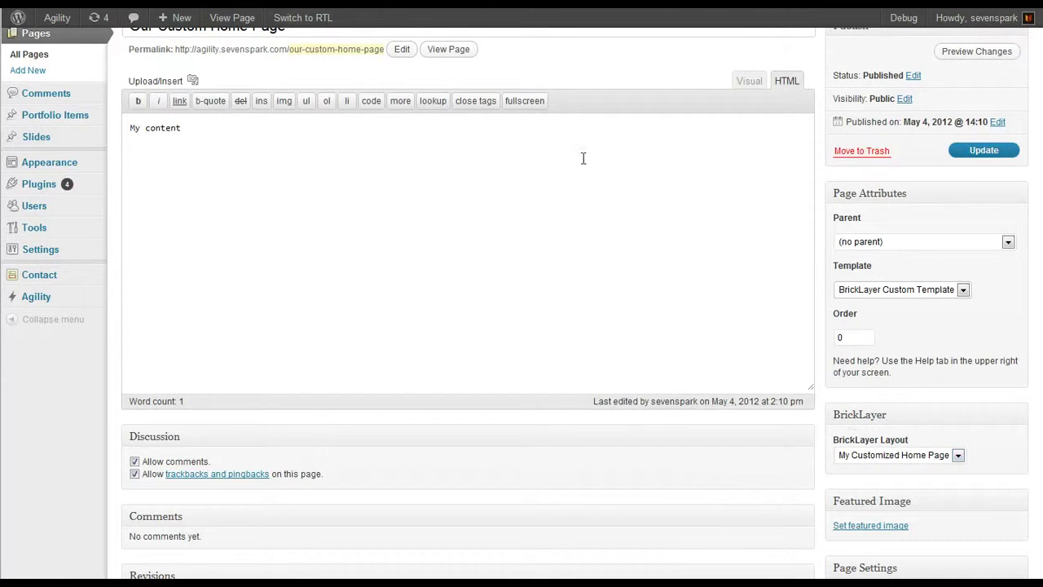
left_click(232, 17)
left_click(896, 455)
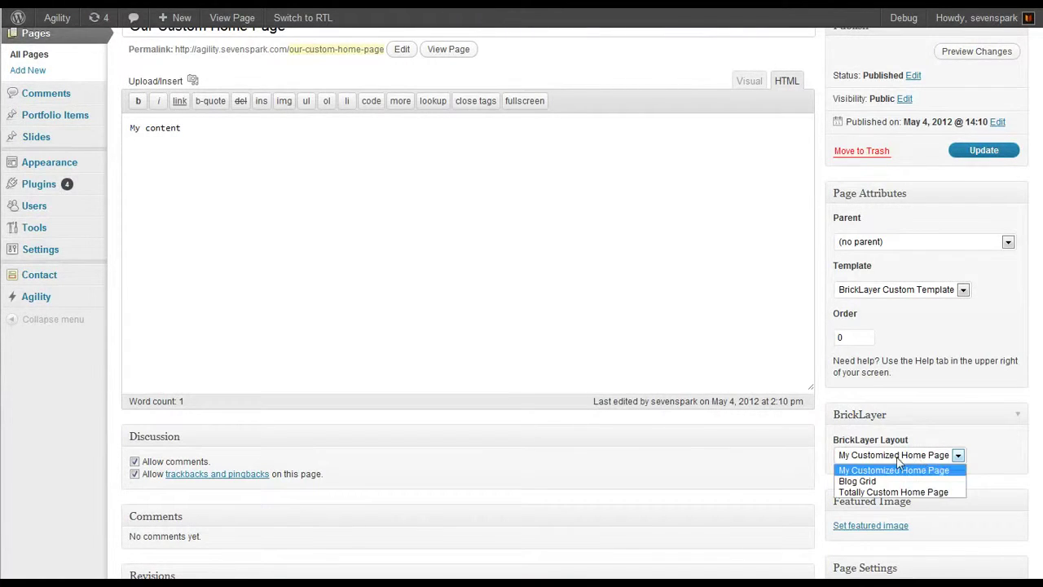
left_click(857, 471)
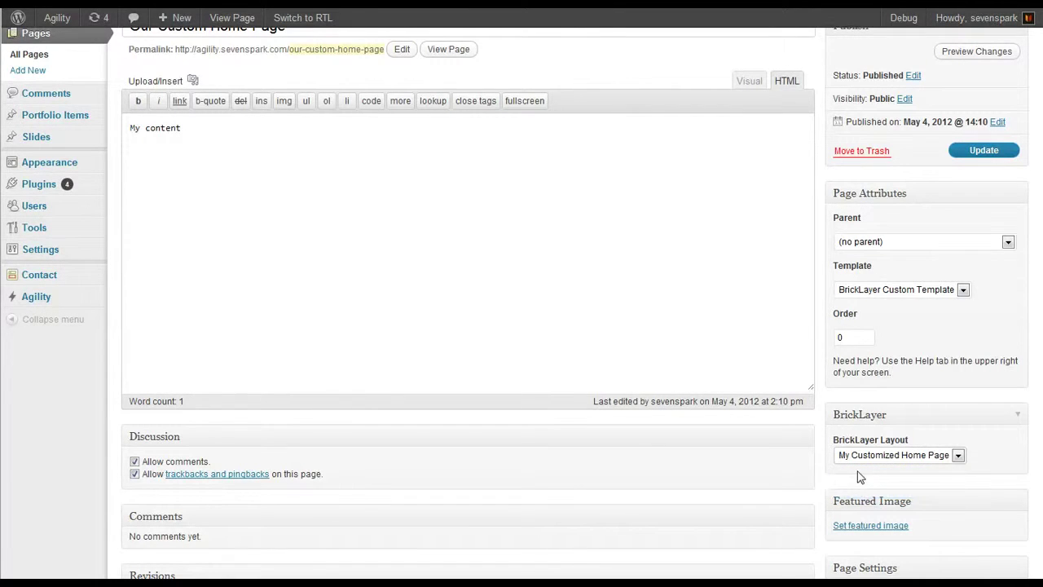
Step: Update the page and reload it to see the custom layout
left_click(982, 150)
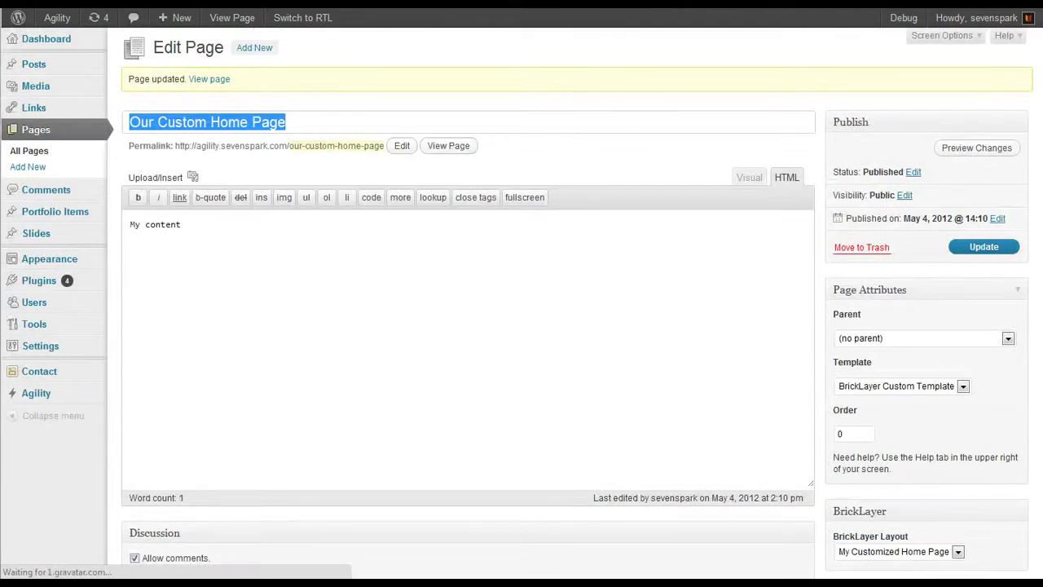
key("F5")
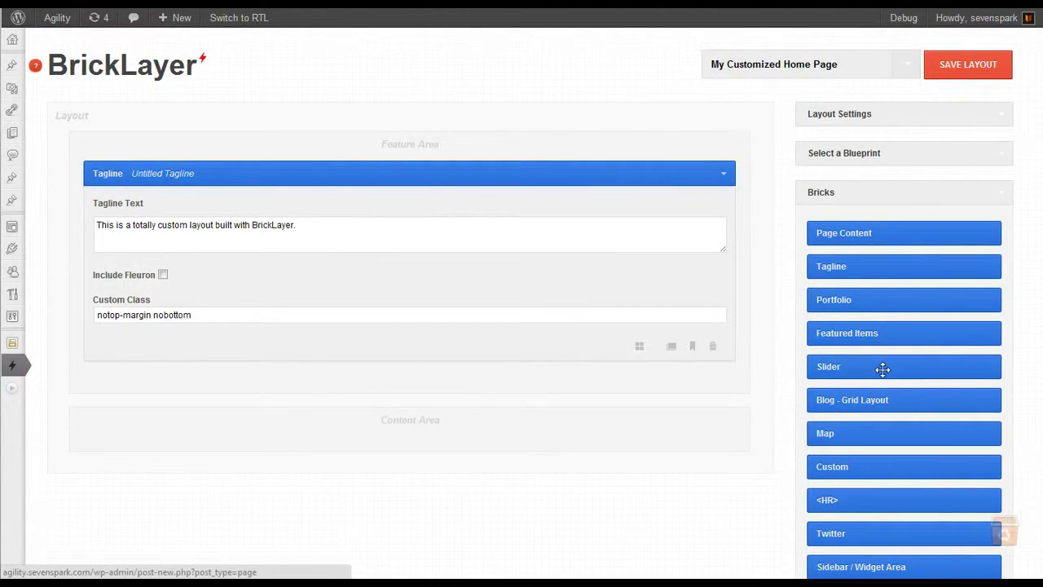
Step: Add a Slider brick named MySlider below the tagline
left_click_drag(883, 369, 323, 396)
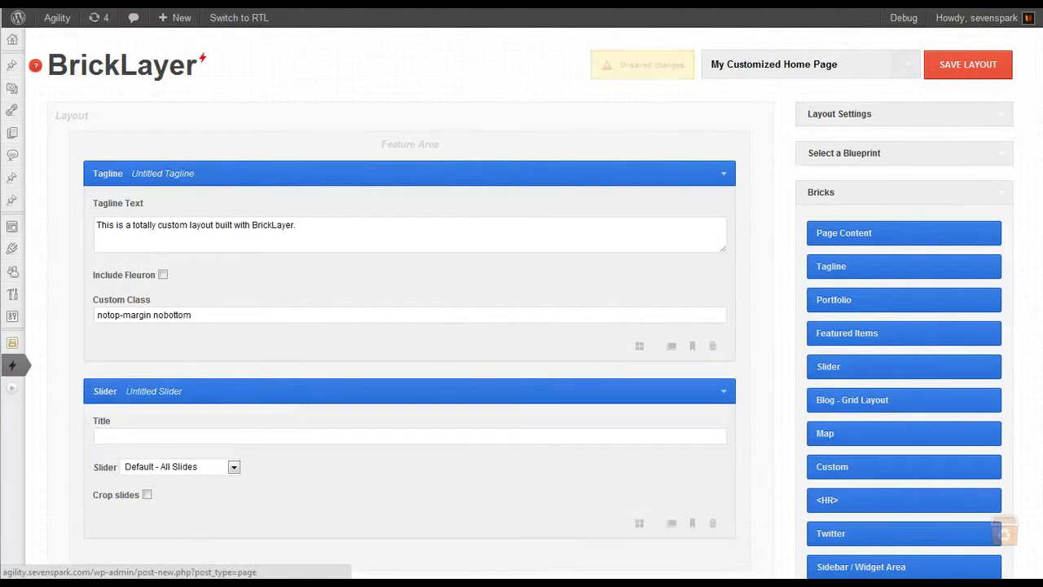
scroll(245, 428, "down", 1)
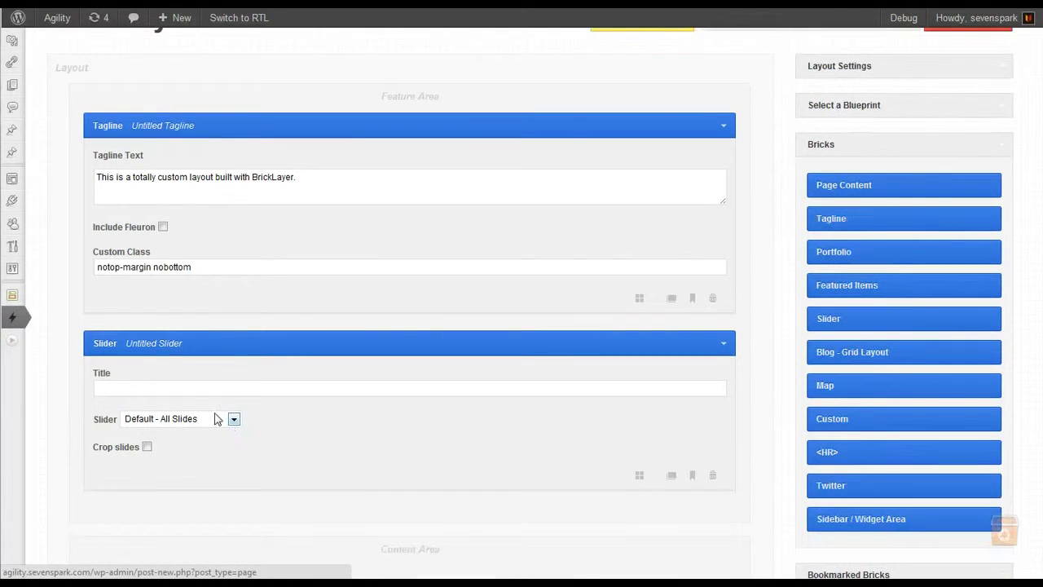
left_click(135, 345)
type("MySlider")
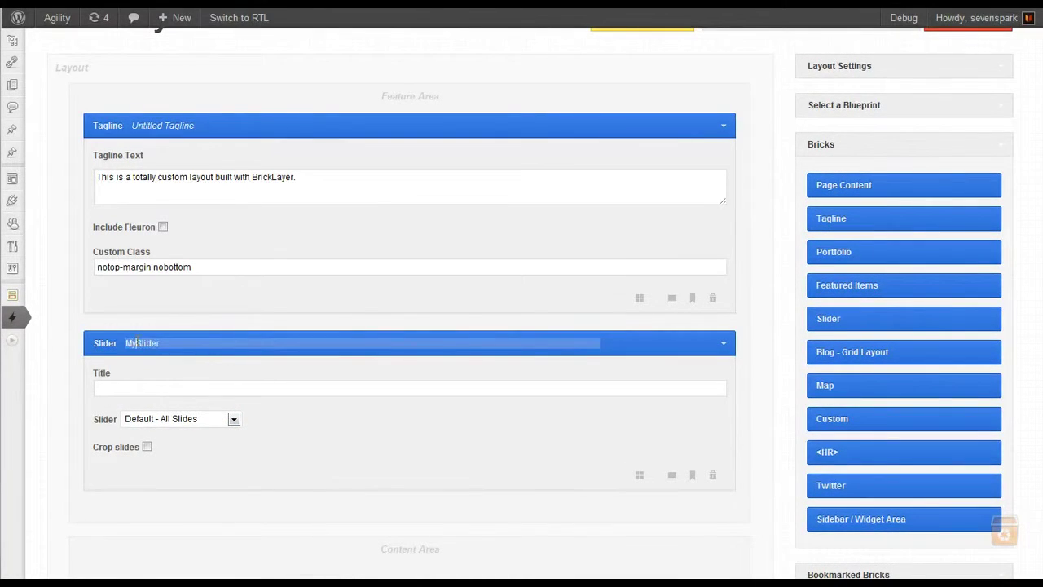
key("Tab")
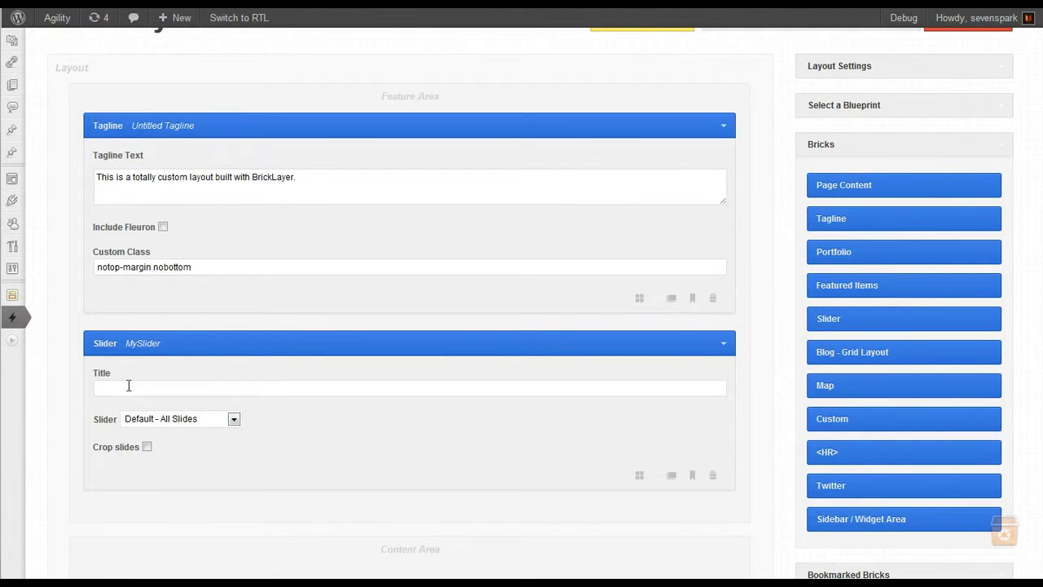
Step: Set MySlider to show Main Slider and save the layout
left_click(234, 420)
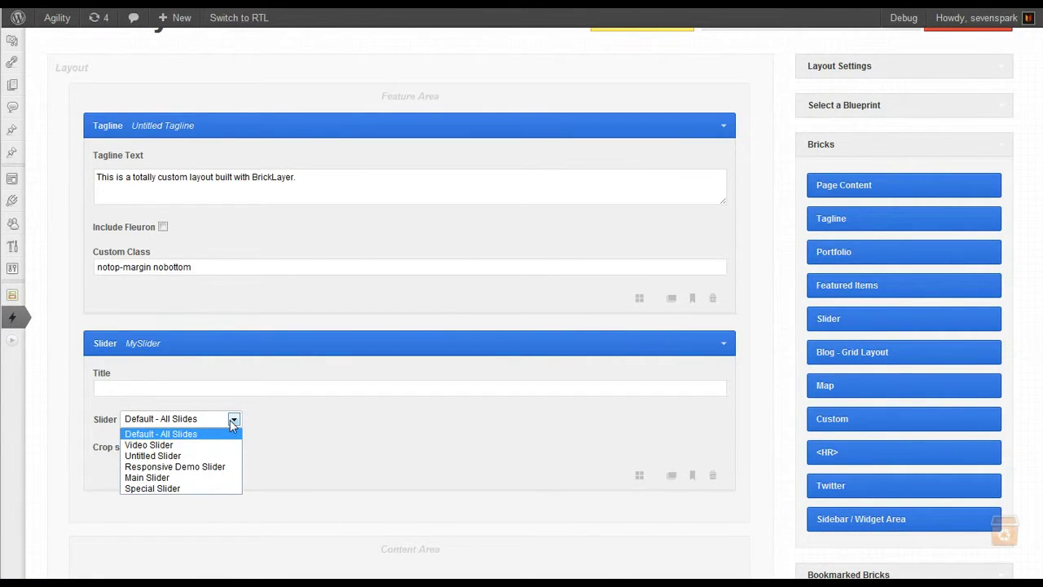
left_click(233, 420)
scroll(25, 326, "up", 1)
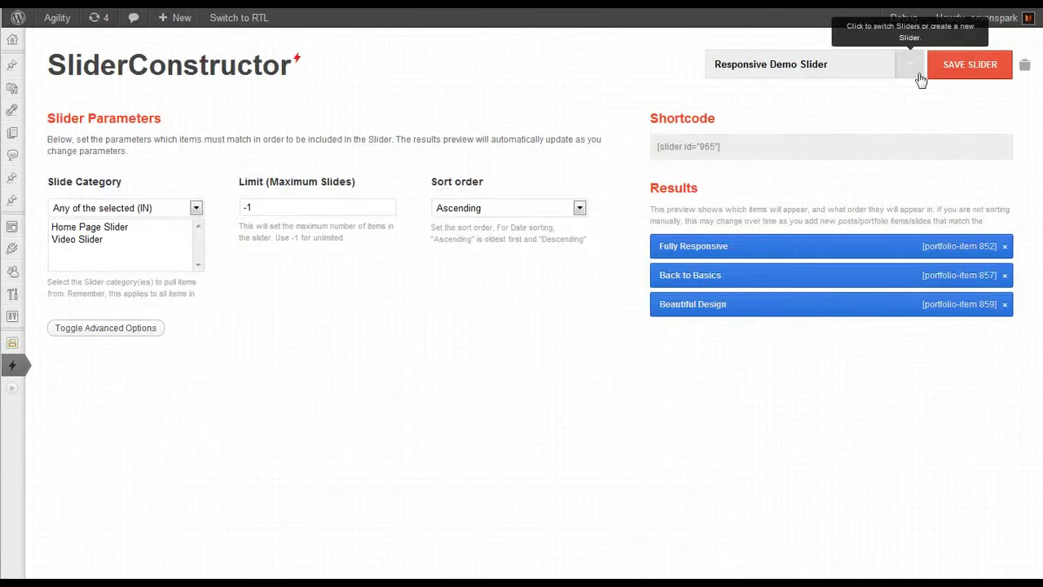
left_click(910, 64)
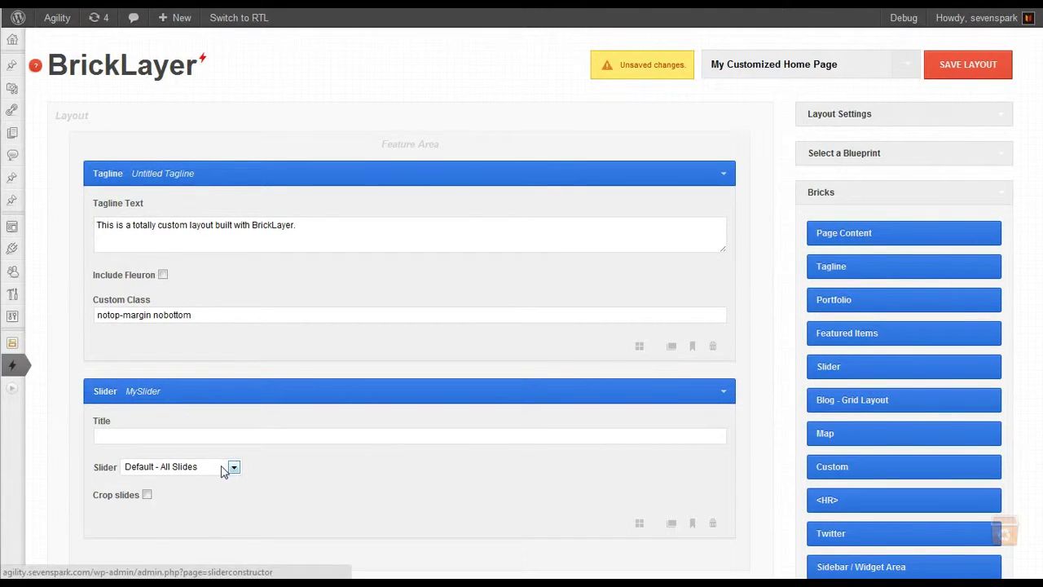
left_click(223, 471)
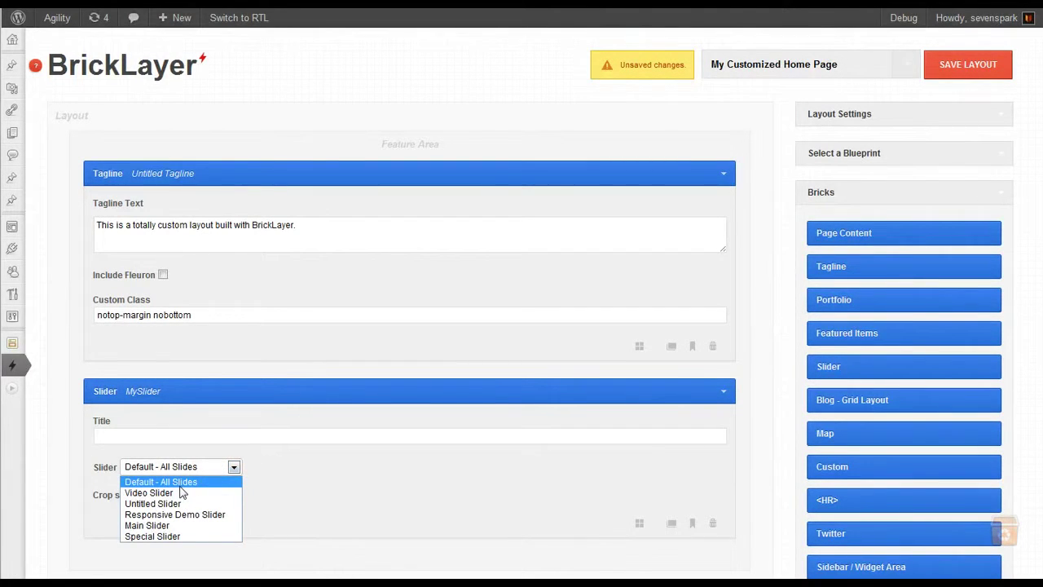
left_click(160, 525)
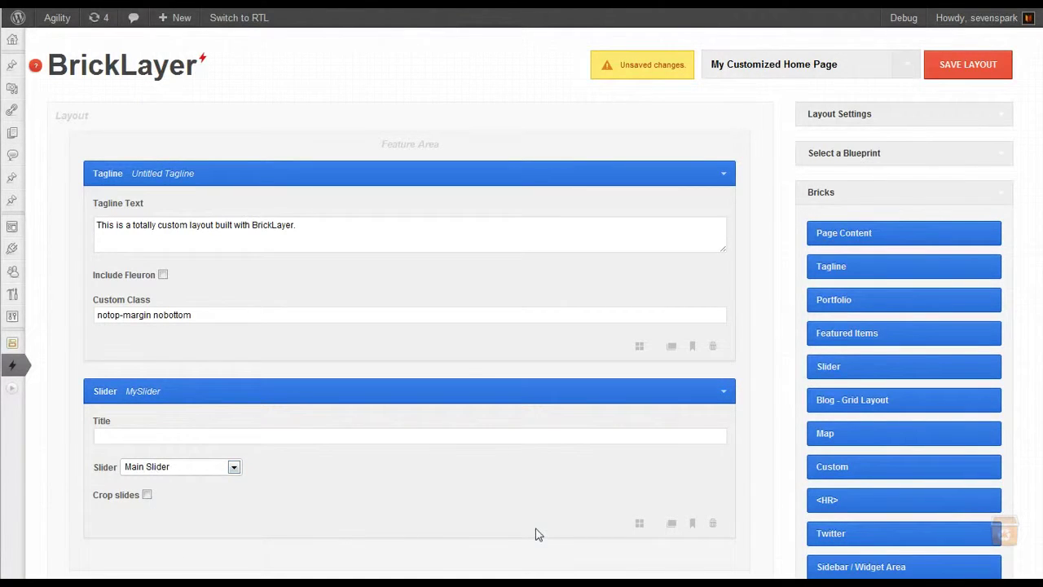
scroll(540, 530, "down", 1)
scroll(708, 541, "up", 1)
left_click(945, 64)
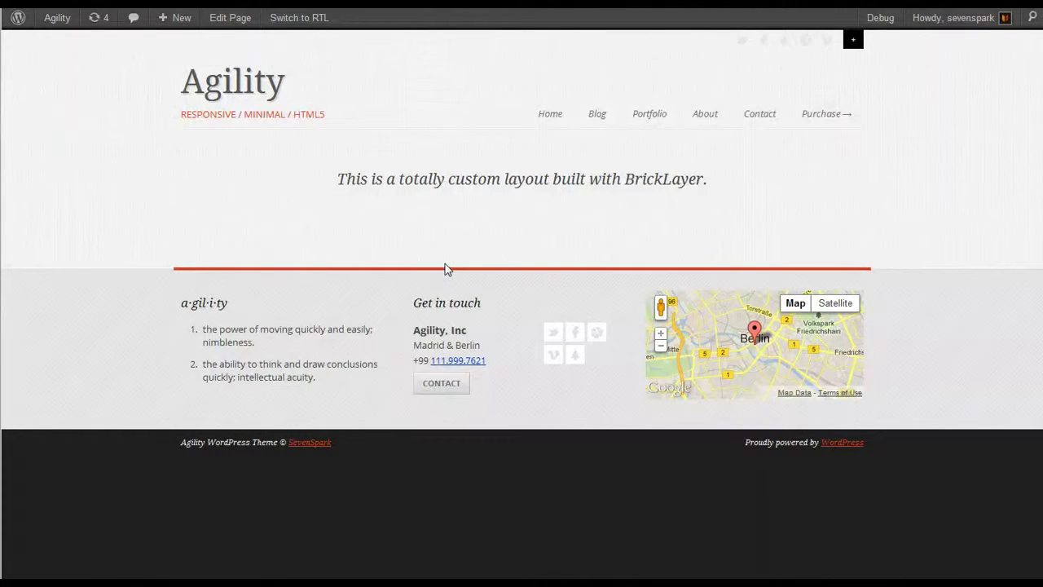
Step: Reload the live page and check the Main Slider beneath the tagline
key("F5")
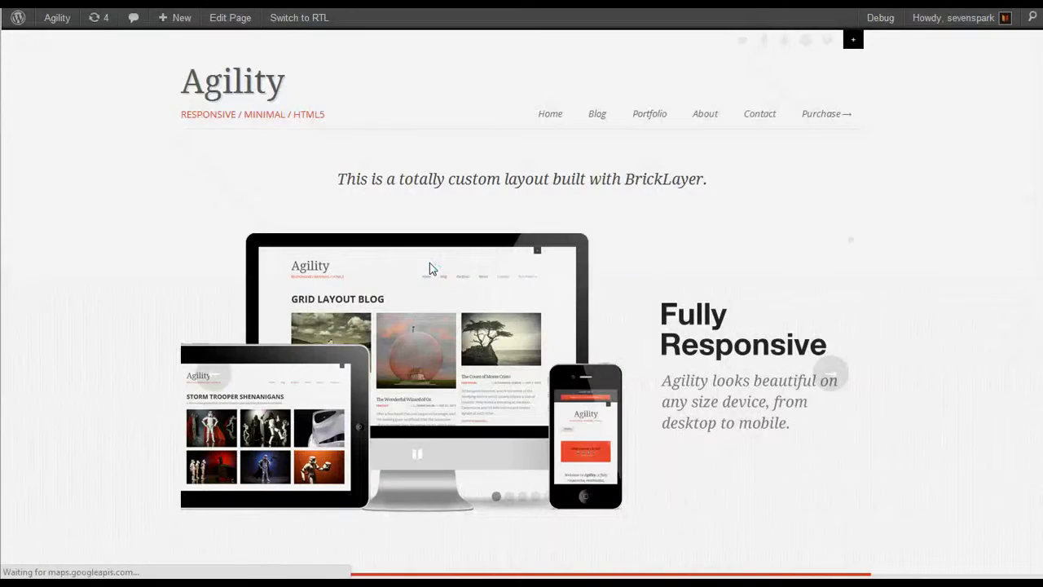
scroll(430, 269, "down", 3)
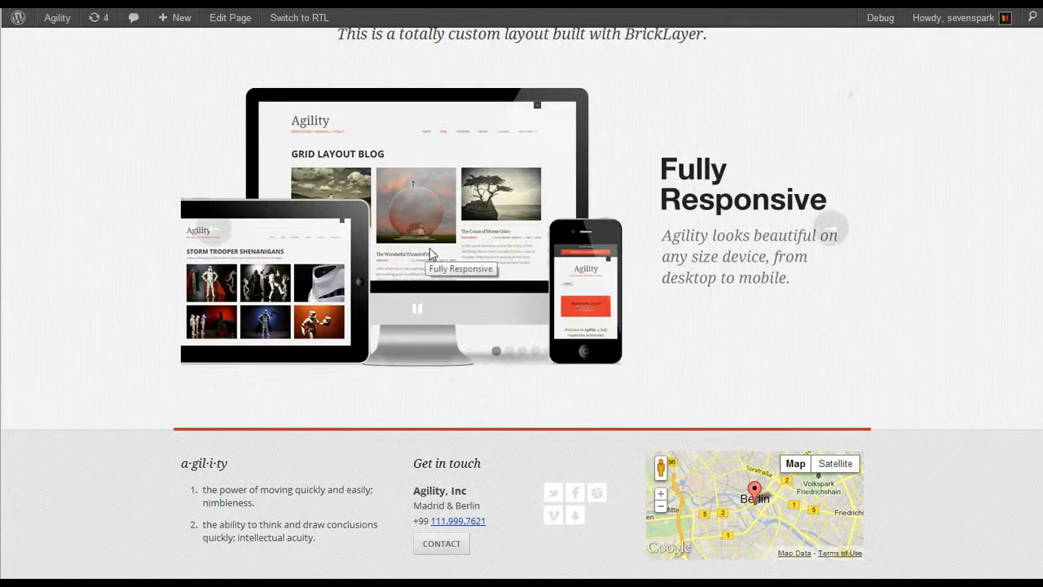
scroll(430, 254, "up", 2)
scroll(326, 244, "up", 1)
scroll(163, 233, "down", 1)
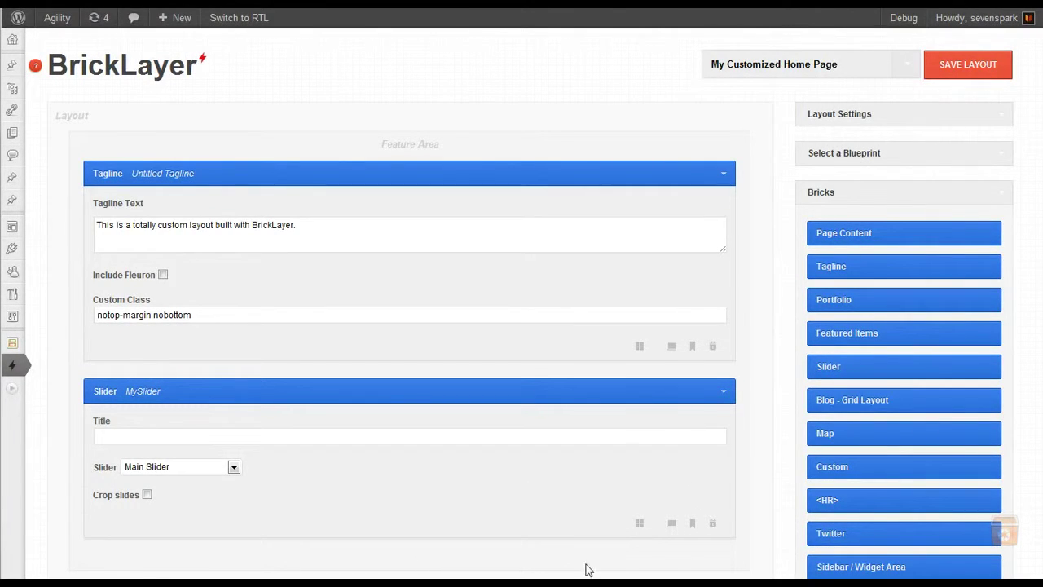
Step: Add an HR brick of type Mini below the MySlider brick
scroll(769, 391, "down", 1)
left_click_drag(861, 403, 403, 458)
scroll(145, 458, "down", 1)
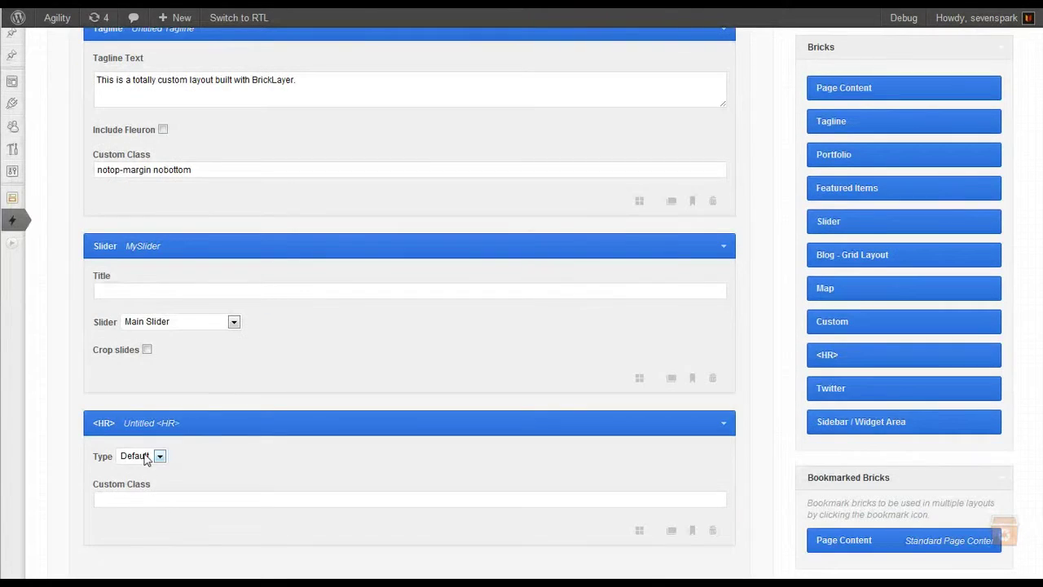
left_click(145, 459)
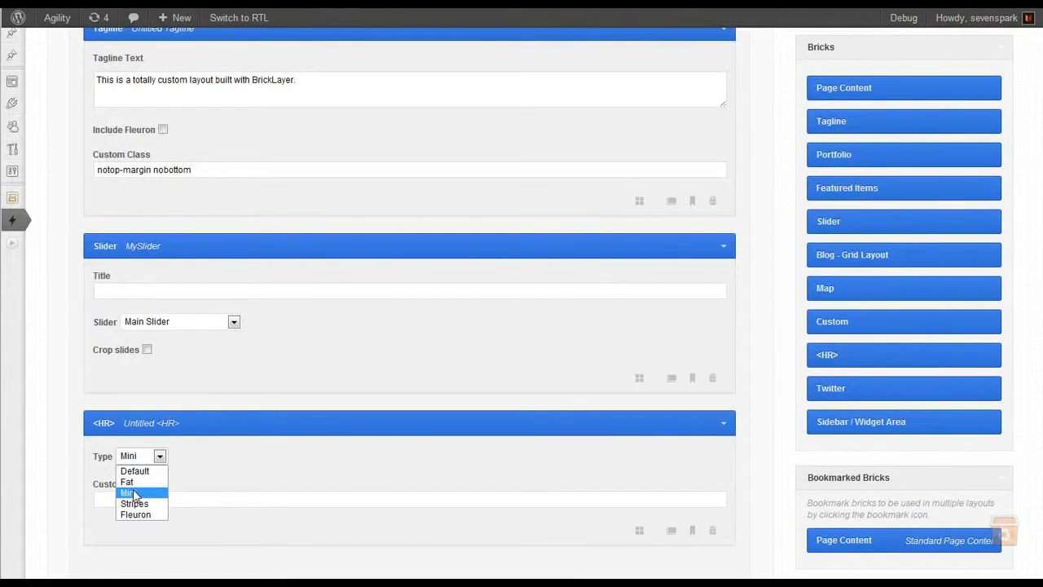
left_click(135, 493)
scroll(605, 459, "down", 3)
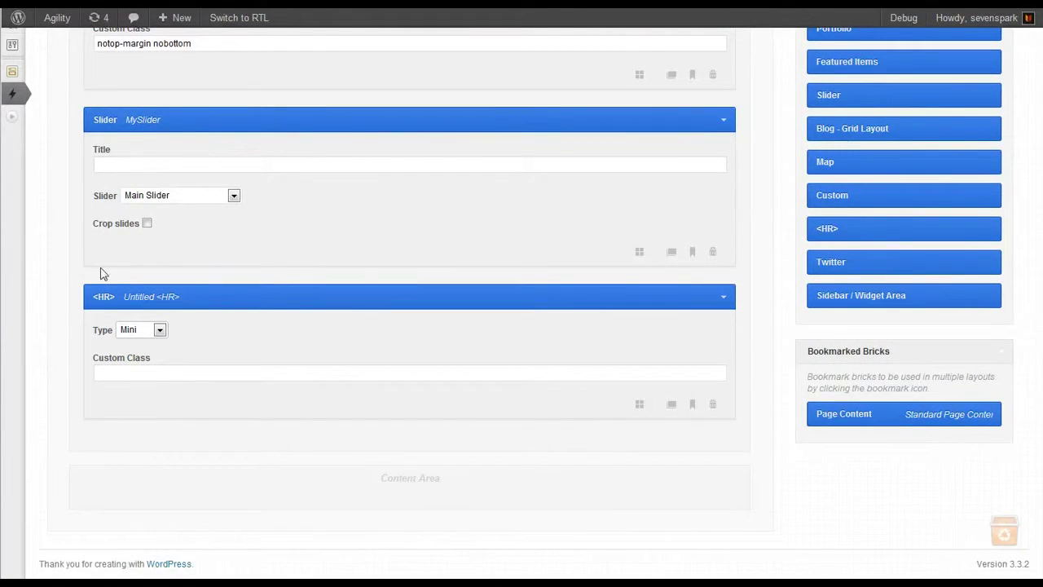
scroll(51, 291, "up", 3)
scroll(51, 290, "down", 3)
scroll(803, 404, "up", 2)
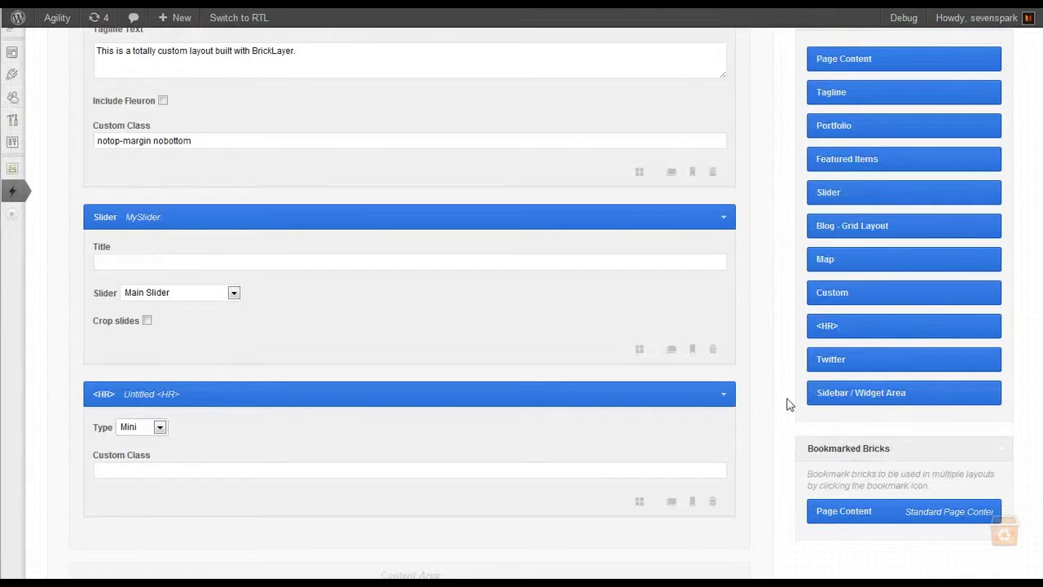
Step: Add a Page Content brick titled 'Standard Page Content' to the Content Area
mouse_move(835, 54)
left_mouse_down()
mouse_move(418, 523)
mouse_move(418, 501)
left_mouse_up()
scroll(733, 530, "down", 3)
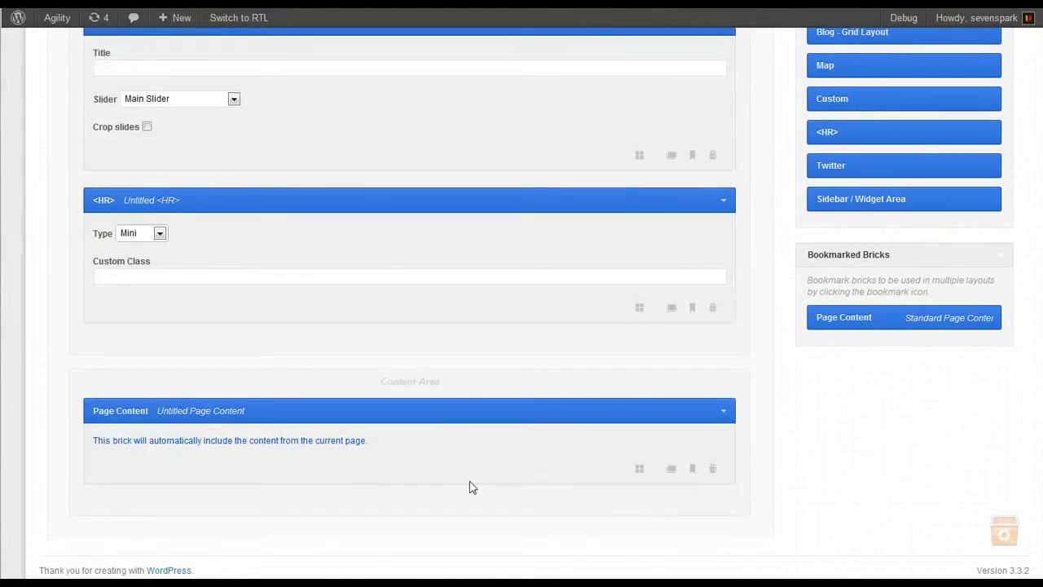
double_click(179, 404)
type("a")
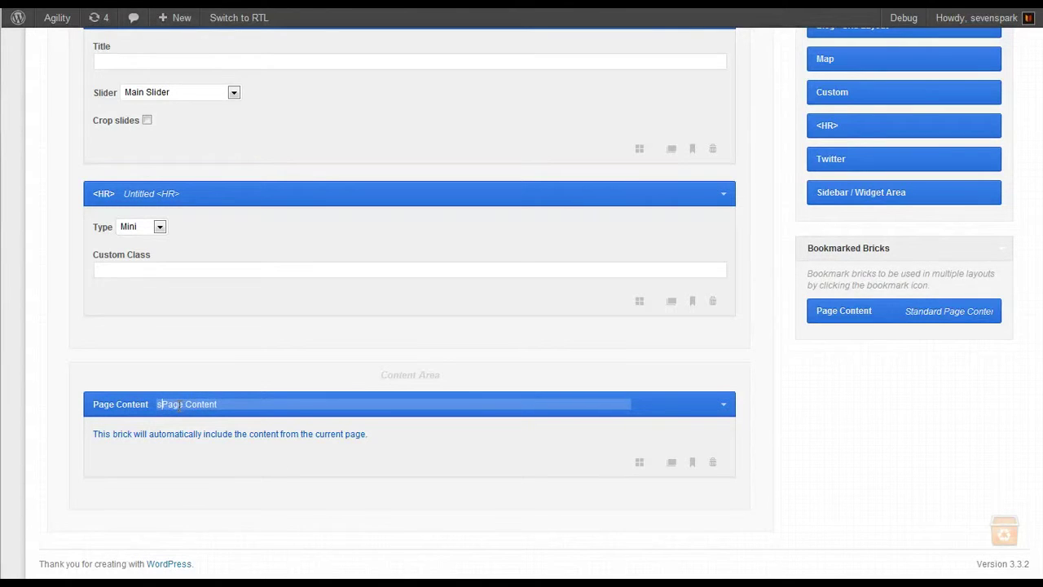
type("t")
type("andard Page Con")
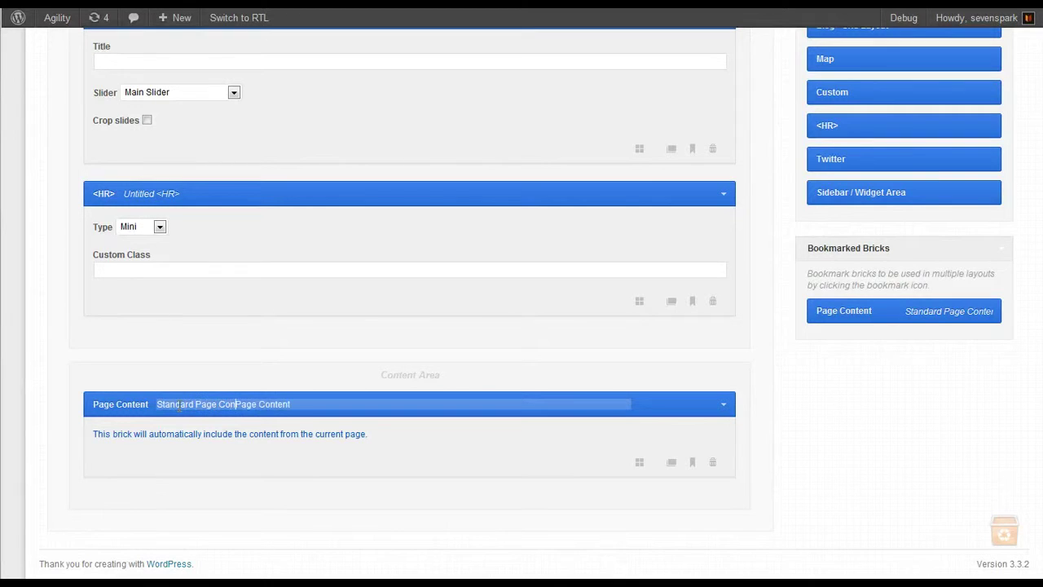
type("tent")
key("Delete")
key("Delete")
key("Delete")
scroll(678, 386, "up", 5)
Step: Save the BrickLayer layout with the Standard Page Content brick added to the Content Area
left_click(950, 56)
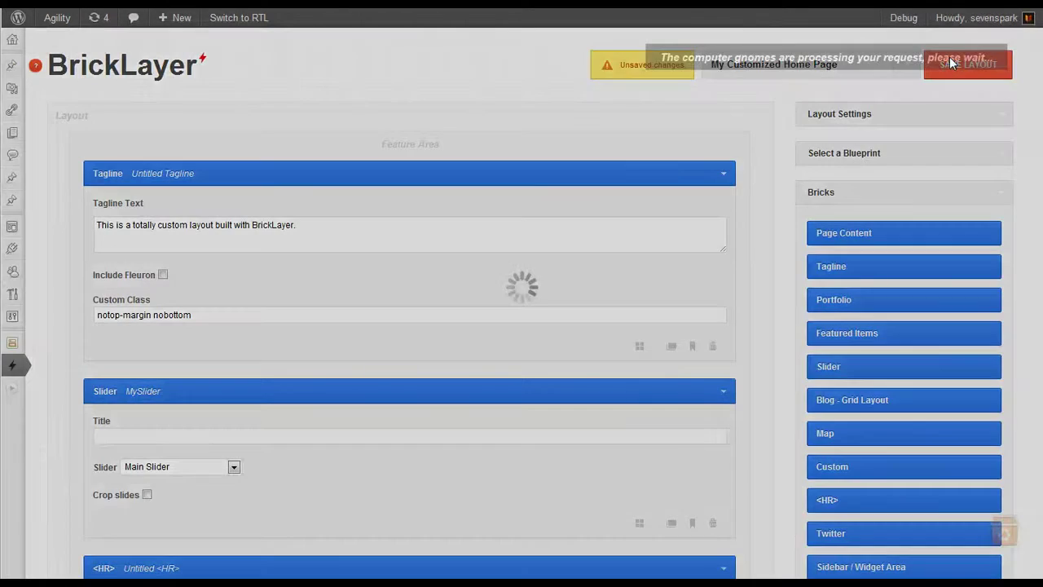